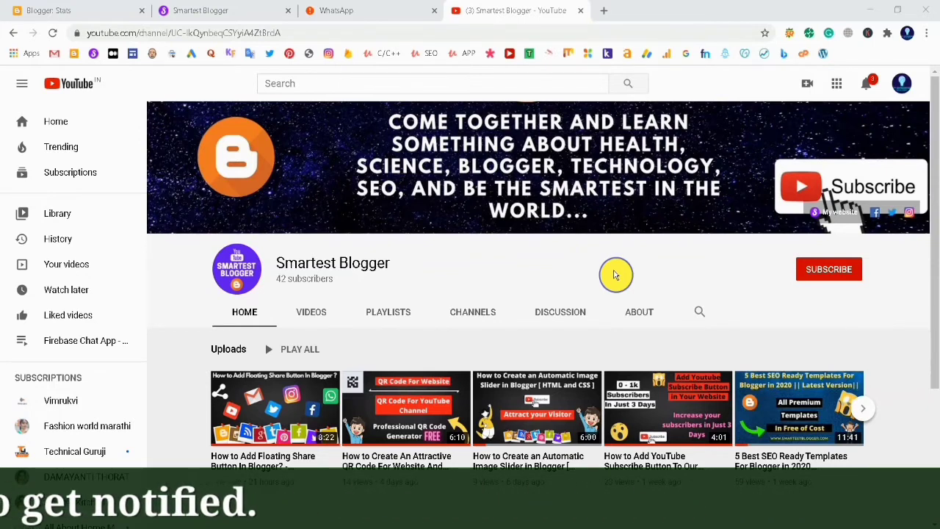
- Subscribe to the Smartest Blogger YouTube channel and set its notifications to All
{"action": "left_click", "coordinate": [833, 276]}
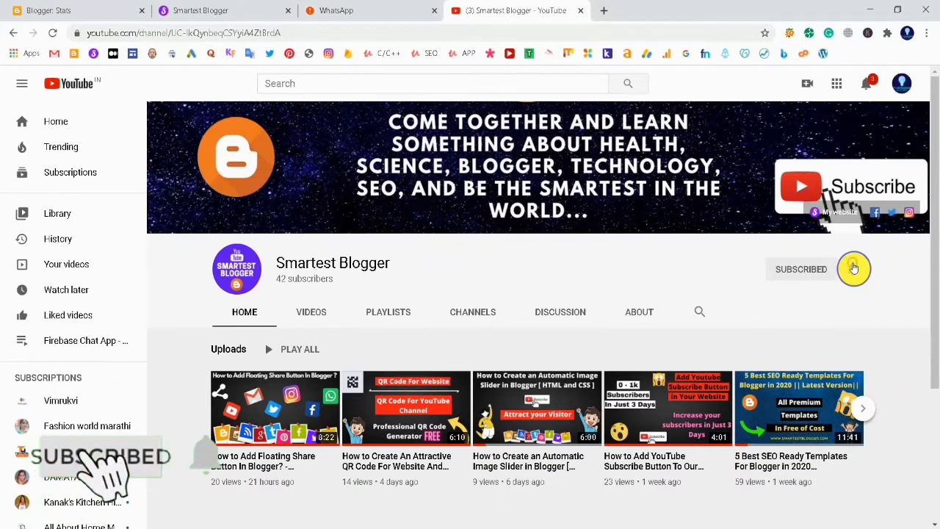
{"action": "left_click", "coordinate": [851, 268]}
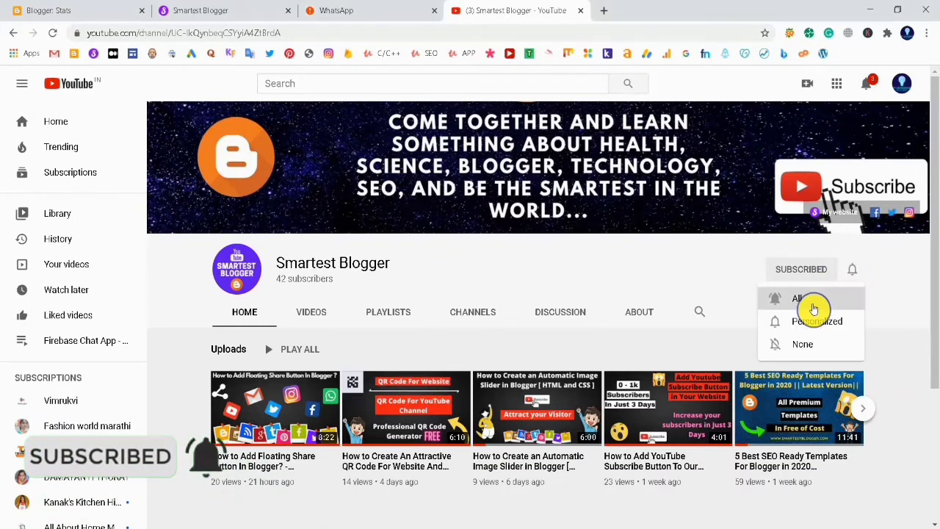
{"action": "left_click", "coordinate": [814, 308]}
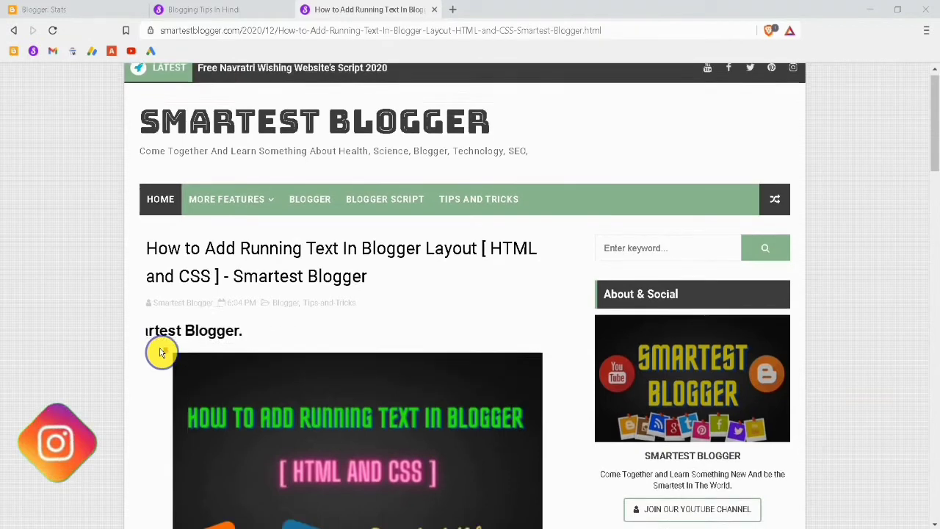
- Open the running-text article in a new tab and close the duplicate tab
{"action": "scroll", "coordinate": [161, 352], "scroll_direction": "down", "scroll_amount": 3}
{"action": "scroll", "coordinate": [162, 352], "scroll_direction": "up", "scroll_amount": 2}
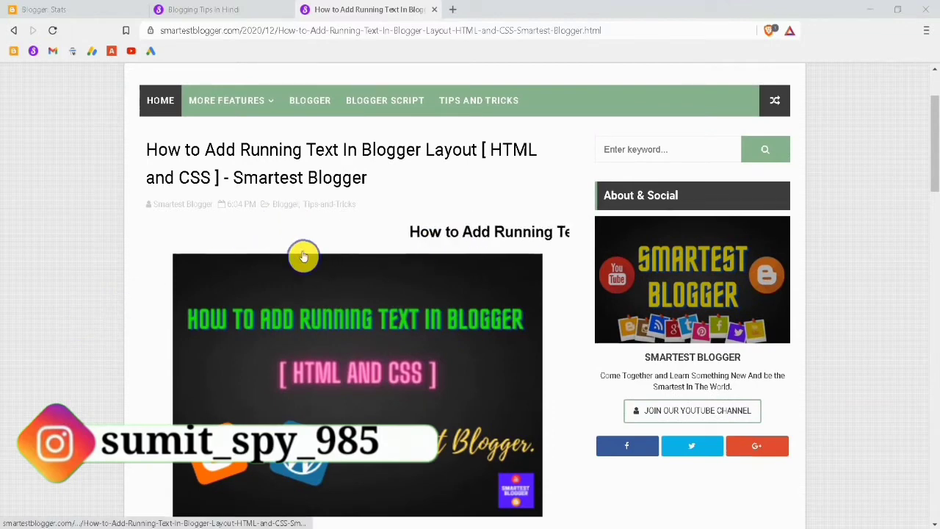
{"action": "left_click", "coordinate": [445, 240]}
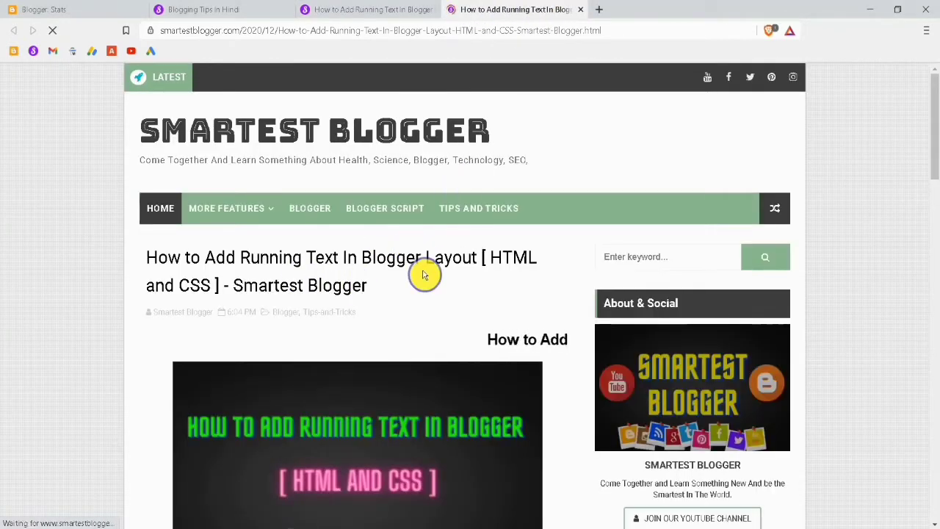
{"action": "scroll", "coordinate": [424, 275], "scroll_direction": "down", "scroll_amount": 3}
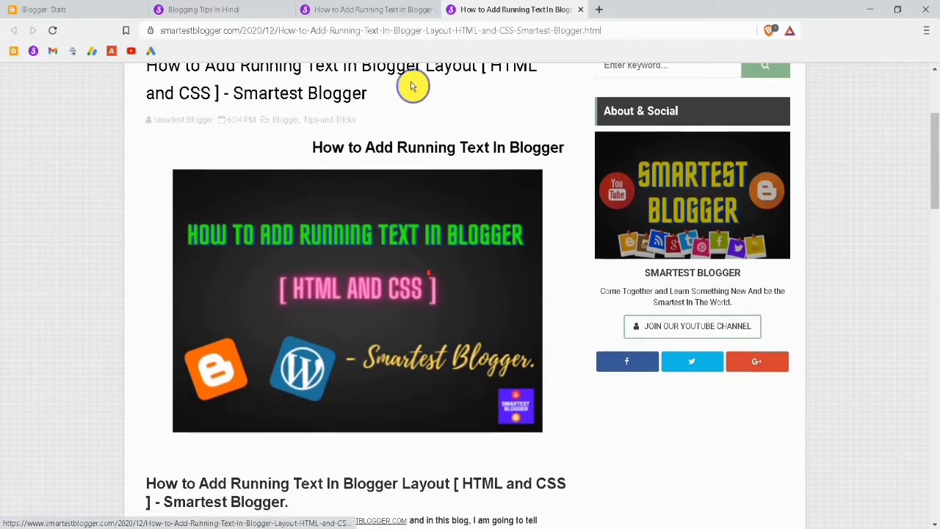
{"action": "left_click", "coordinate": [438, 10]}
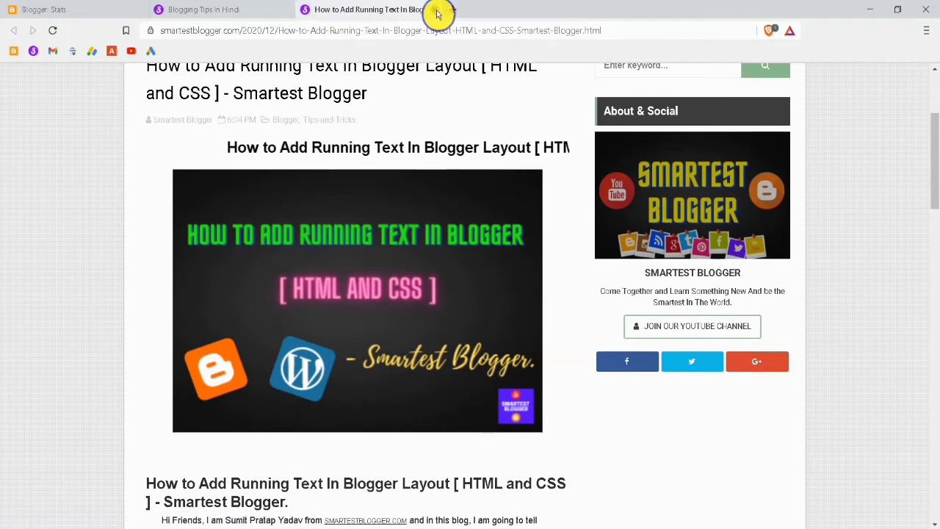
- Scroll through the article's steps, then show Blogger's list of 4 published posts
{"action": "scroll", "coordinate": [355, 216], "scroll_direction": "down", "scroll_amount": 3}
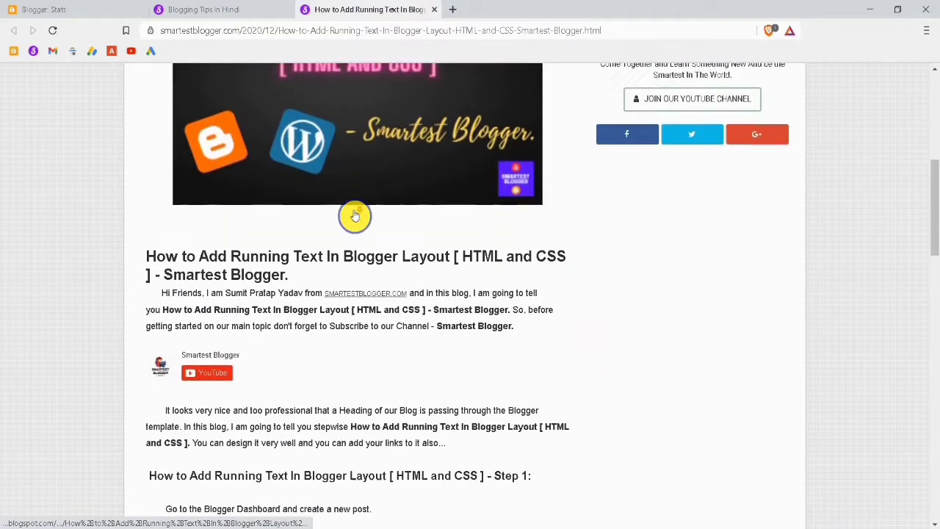
{"action": "scroll", "coordinate": [355, 216], "scroll_direction": "down", "scroll_amount": 2}
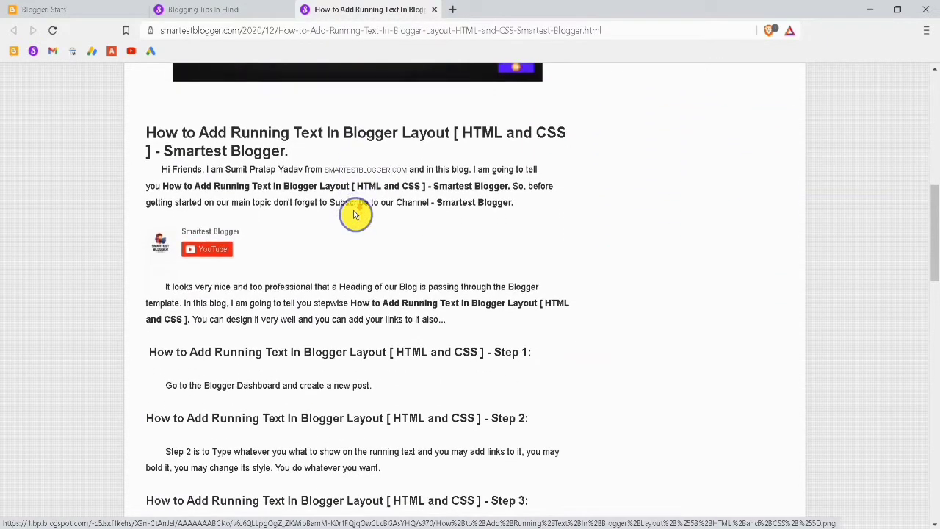
{"action": "scroll", "coordinate": [354, 215], "scroll_direction": "down", "scroll_amount": 1}
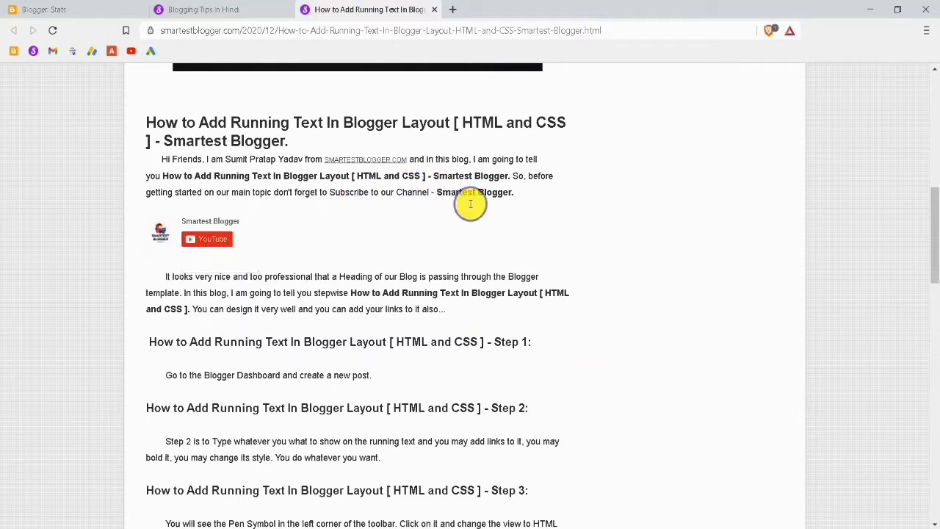
{"action": "scroll", "coordinate": [431, 240], "scroll_direction": "down", "scroll_amount": 2}
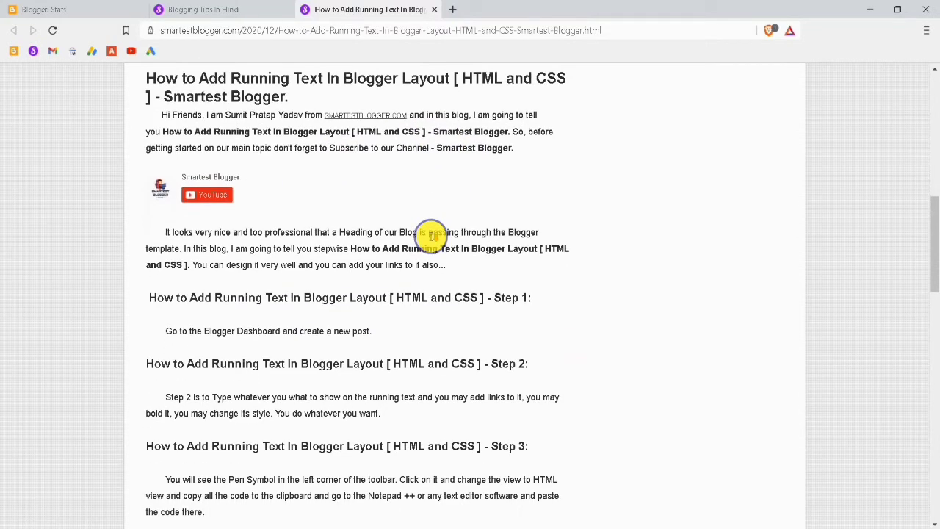
{"action": "scroll", "coordinate": [432, 240], "scroll_direction": "down", "scroll_amount": 2}
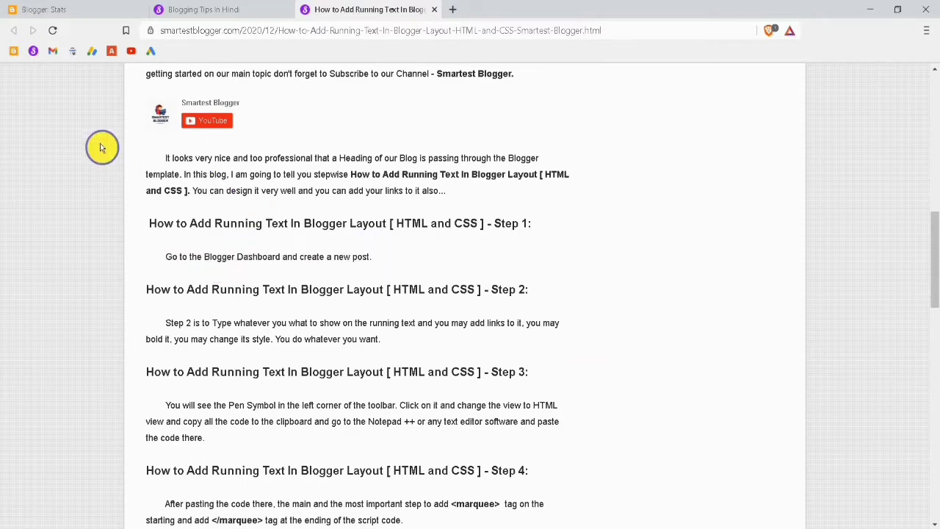
{"action": "left_click", "coordinate": [63, 7]}
{"action": "left_click", "coordinate": [65, 211]}
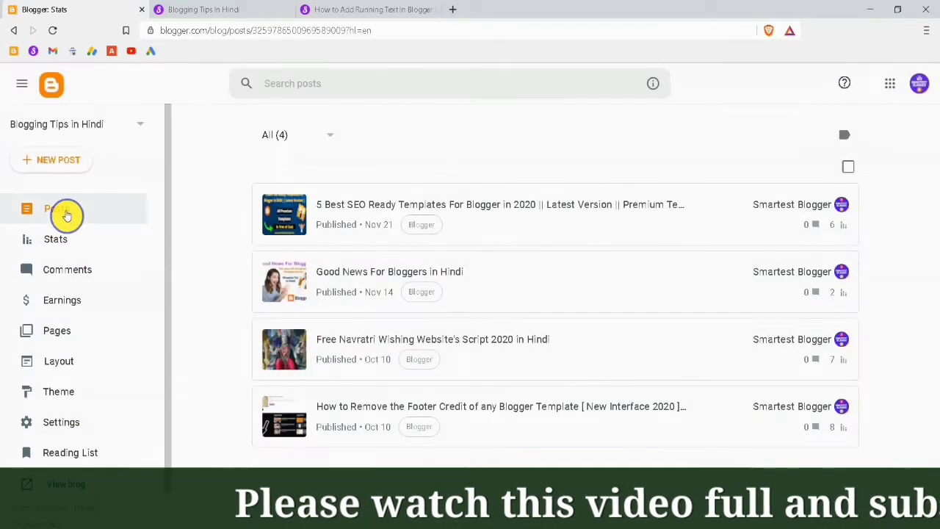
- Start a new blank Blogger post and return to the 'How to Add Running Text In Blogger' tab
{"action": "left_click", "coordinate": [44, 163]}
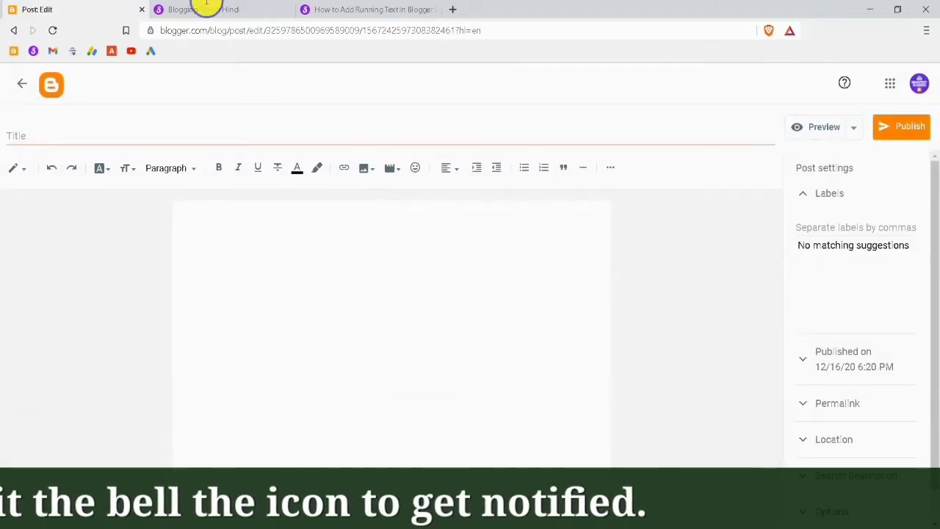
{"action": "left_click", "coordinate": [321, 8]}
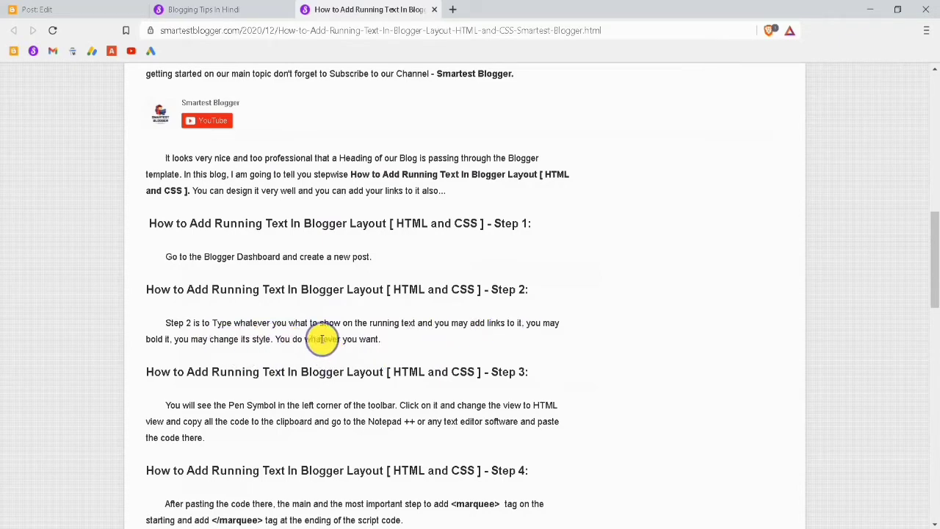
- Browse the Blogging Tips In Hindi homepage's latest posts, then return to the Post: Edit tab
{"action": "left_click", "coordinate": [184, 11]}
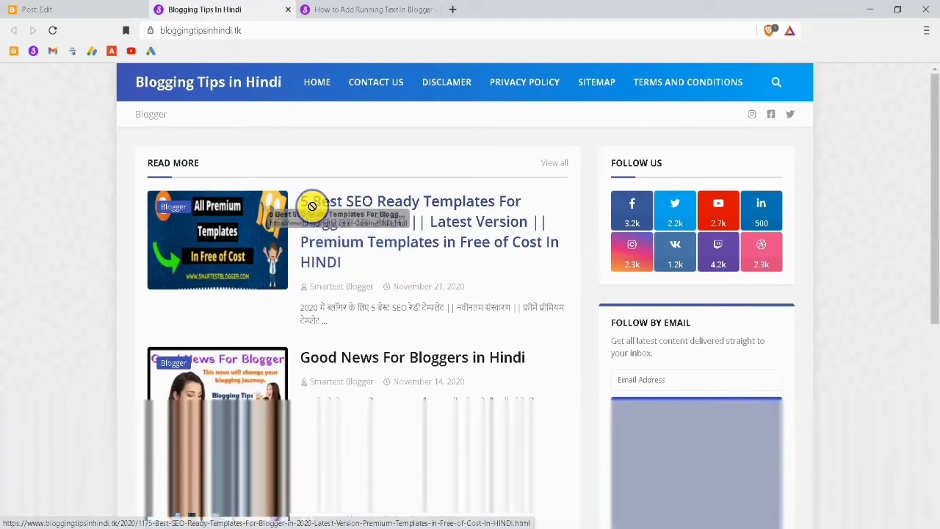
{"action": "scroll", "coordinate": [337, 319], "scroll_direction": "down", "scroll_amount": 1}
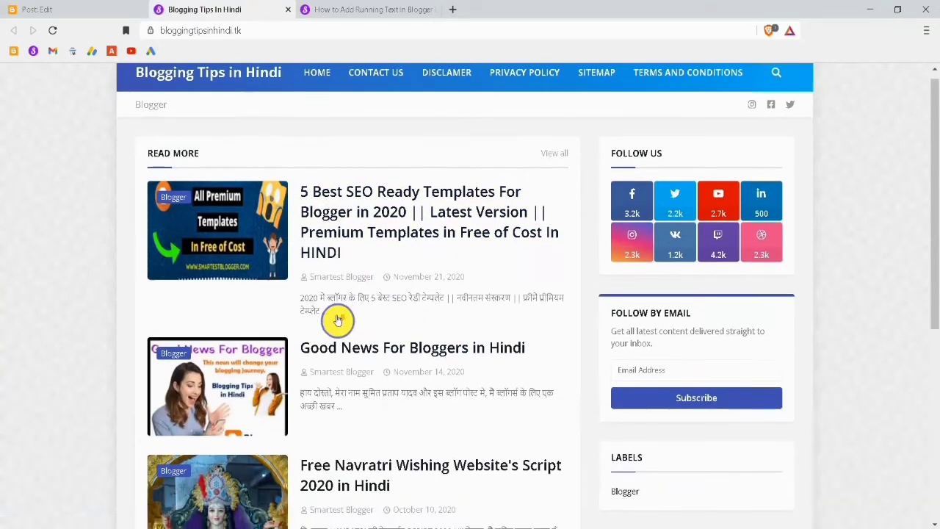
{"action": "left_click", "coordinate": [45, 8]}
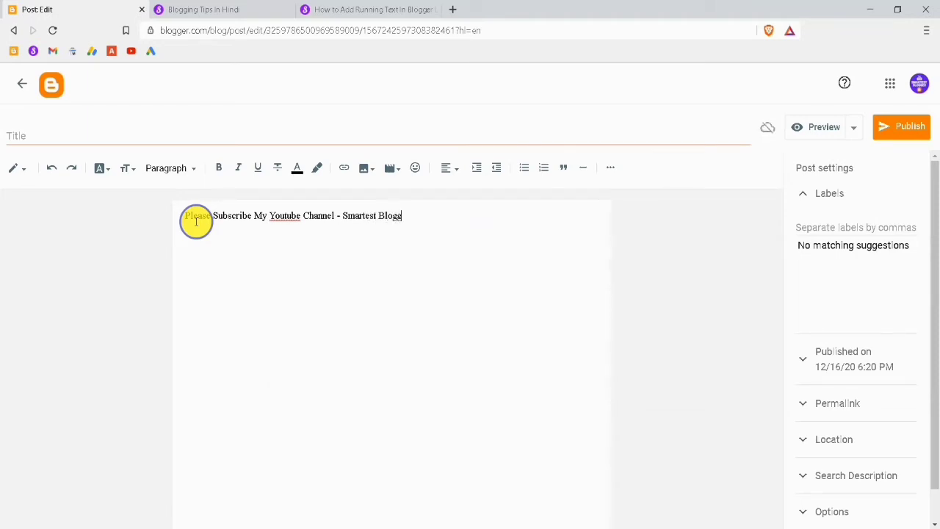
- Correct the spelling to 'YouTube' and set the subscribe line to the largest size in Arial
{"action": "right_click", "coordinate": [283, 218]}
{"action": "left_click", "coordinate": [308, 227]}
{"action": "left_click_drag", "start_coordinate": [431, 215], "coordinate": [186, 201]}
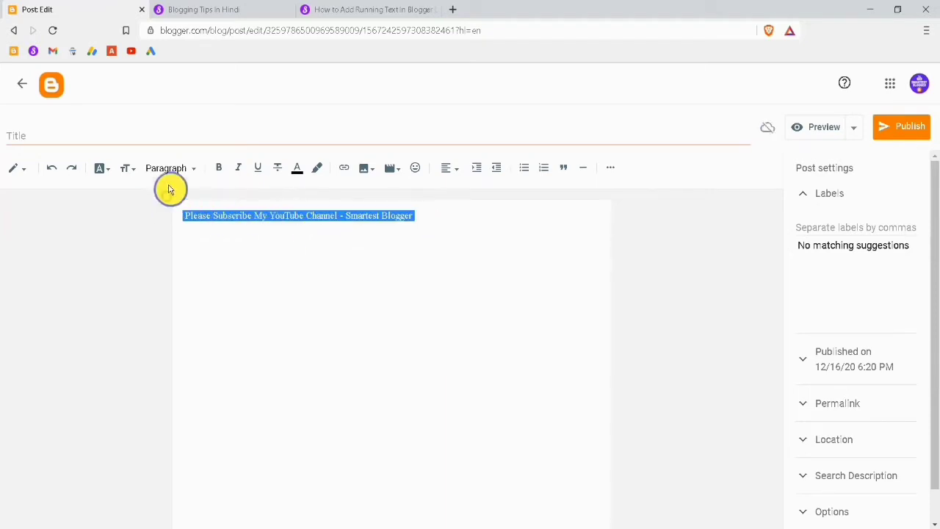
{"action": "left_click", "coordinate": [133, 168]}
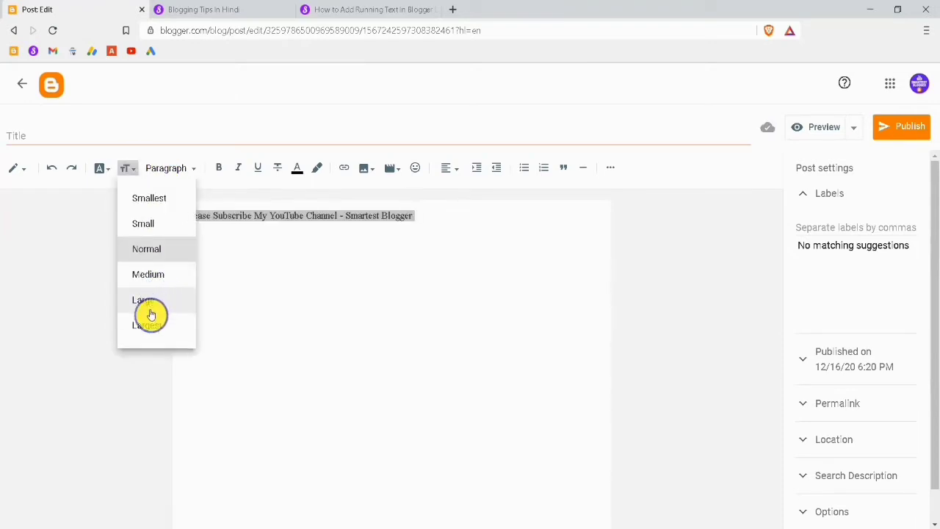
{"action": "left_click", "coordinate": [149, 323]}
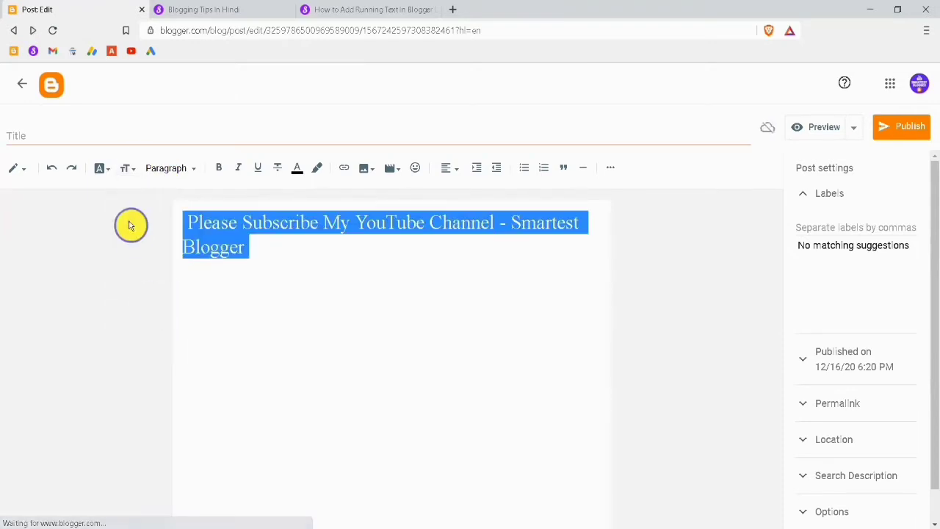
{"action": "left_click", "coordinate": [98, 169]}
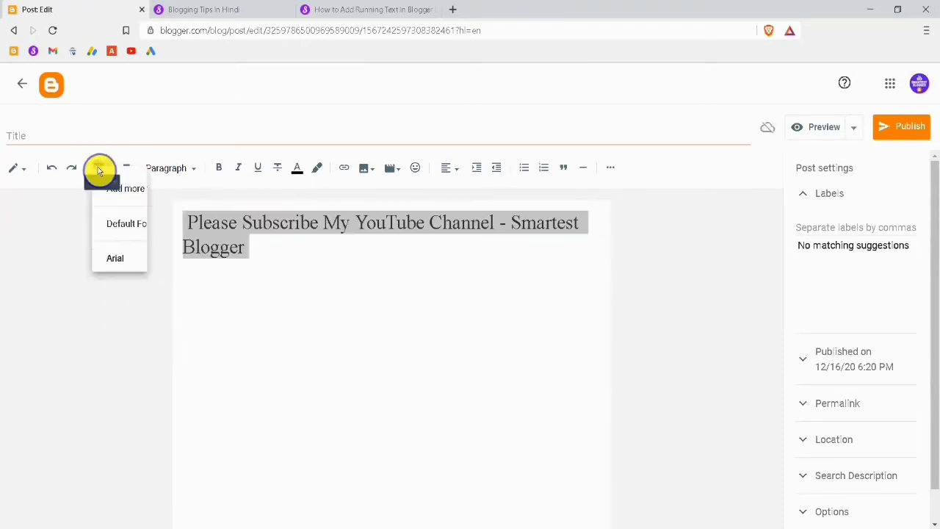
{"action": "left_click", "coordinate": [133, 268]}
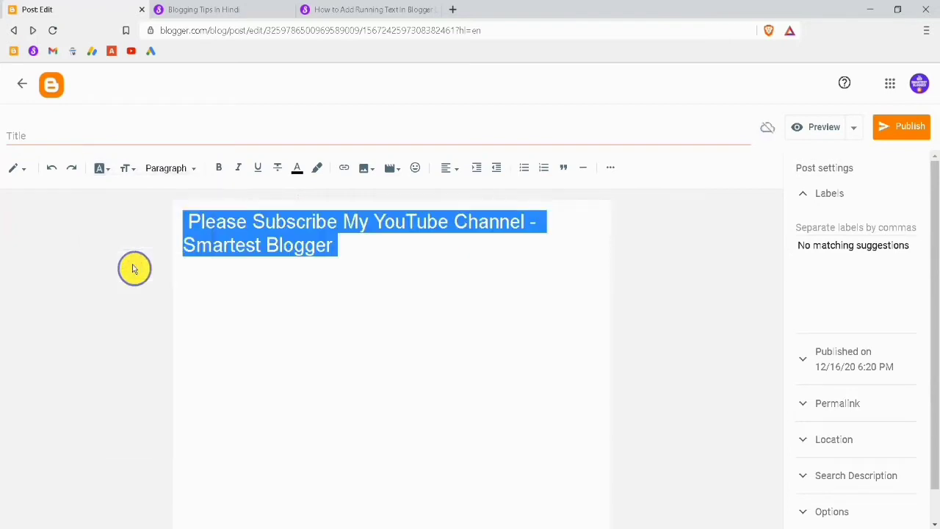
- Remove the stray space before 'Please' and make the whole subscribe line bold
{"action": "left_click", "coordinate": [192, 221]}
{"action": "key", "text": "BackSpace"}
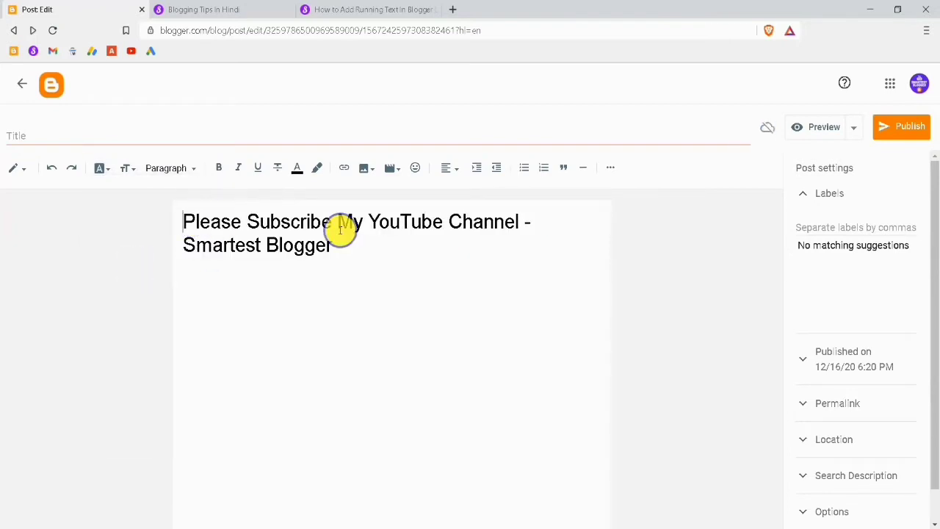
{"action": "left_click_drag", "start_coordinate": [352, 237], "coordinate": [142, 216]}
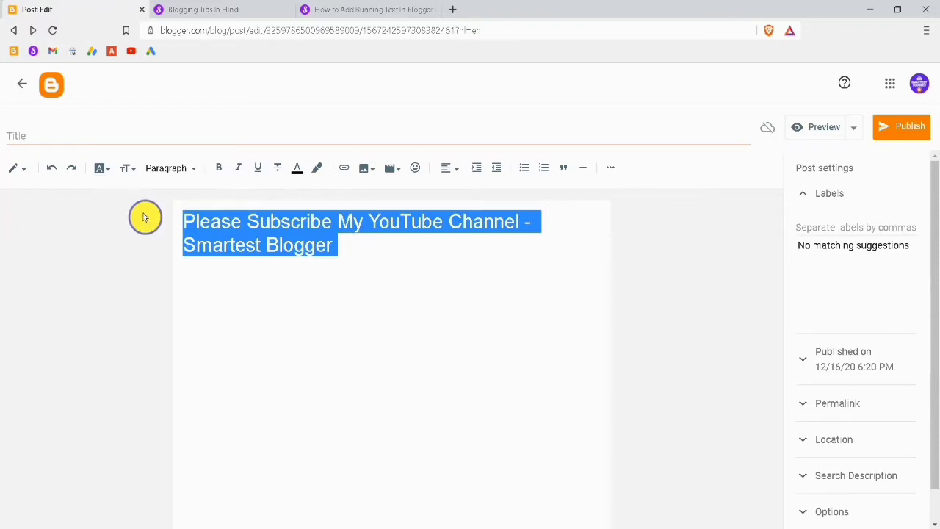
{"action": "left_click", "coordinate": [221, 166]}
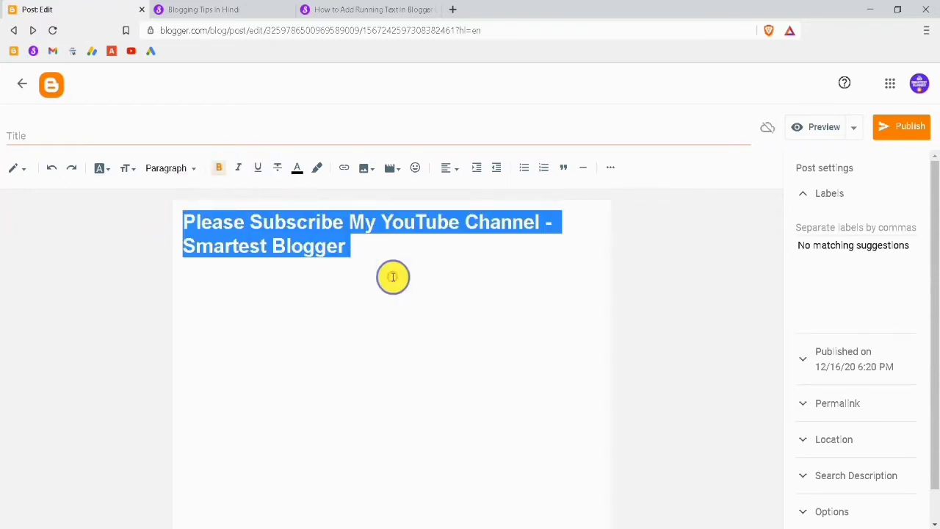
{"action": "left_click", "coordinate": [362, 251]}
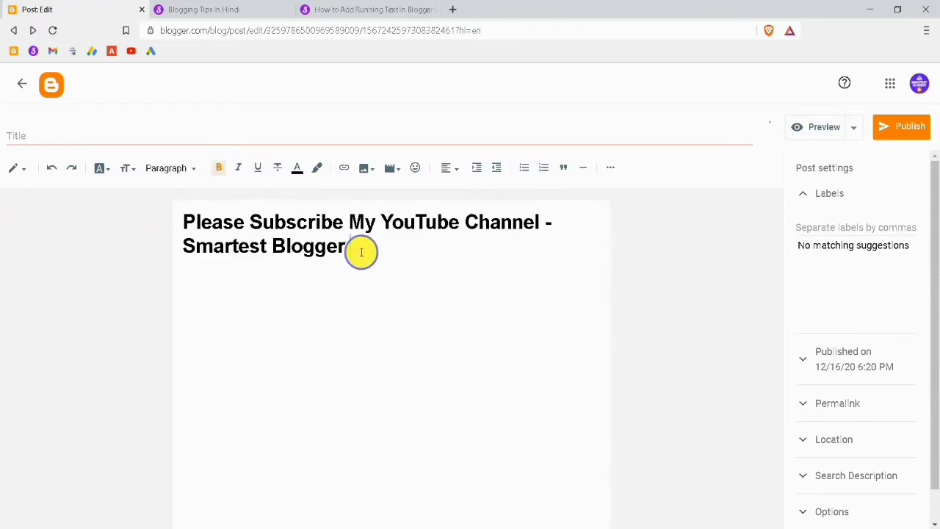
- Load youtube.com in a new browser tab
{"action": "left_click", "coordinate": [456, 11]}
{"action": "type", "text": "youtube"}
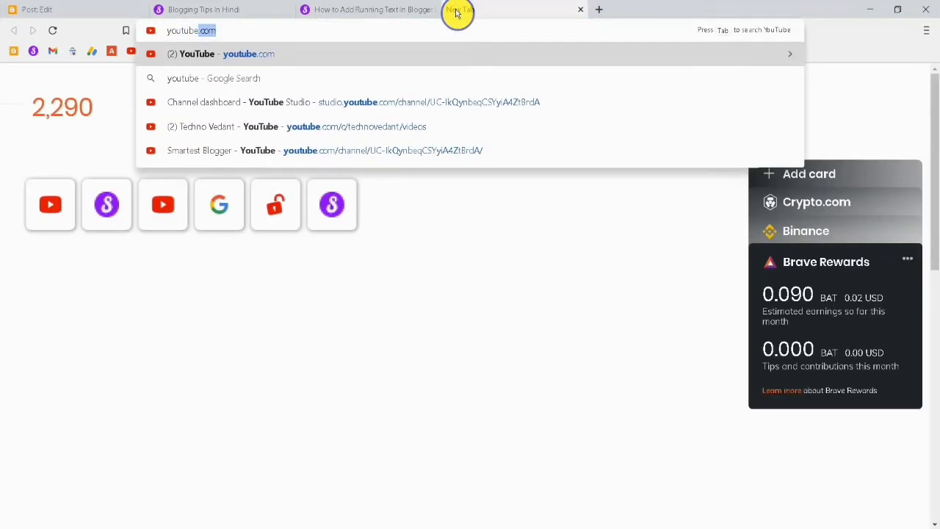
{"action": "key", "text": "Return"}
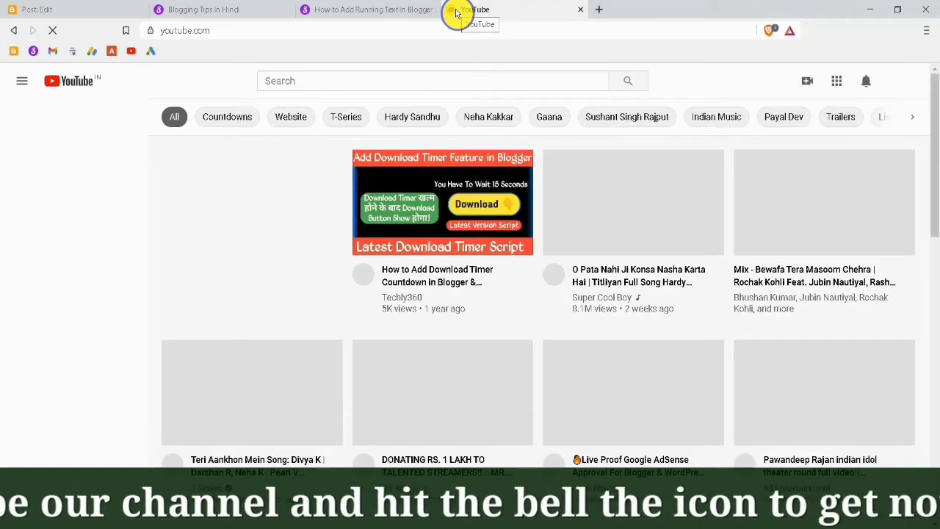
{"action": "scroll", "coordinate": [90, 294], "scroll_direction": "down", "scroll_amount": 2}
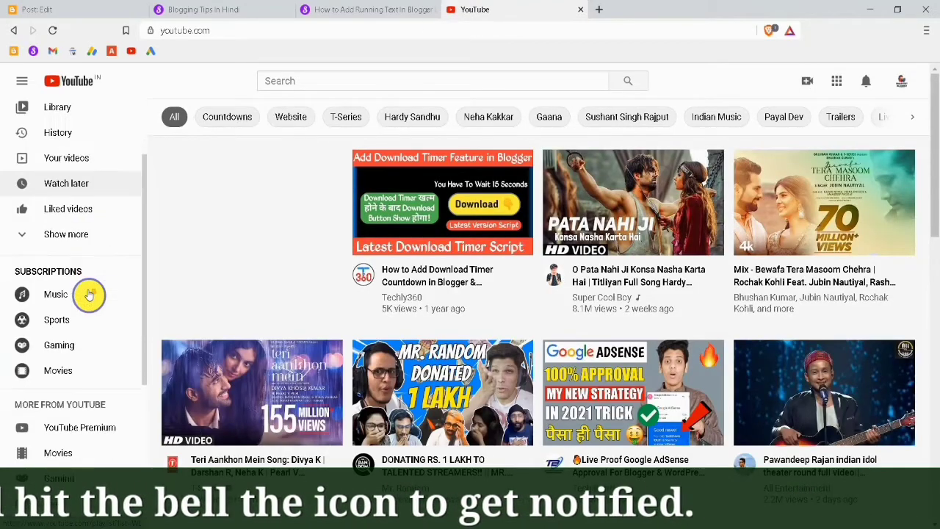
{"action": "scroll", "coordinate": [90, 294], "scroll_direction": "down", "scroll_amount": 2}
{"action": "scroll", "coordinate": [90, 293], "scroll_direction": "up", "scroll_amount": 2}
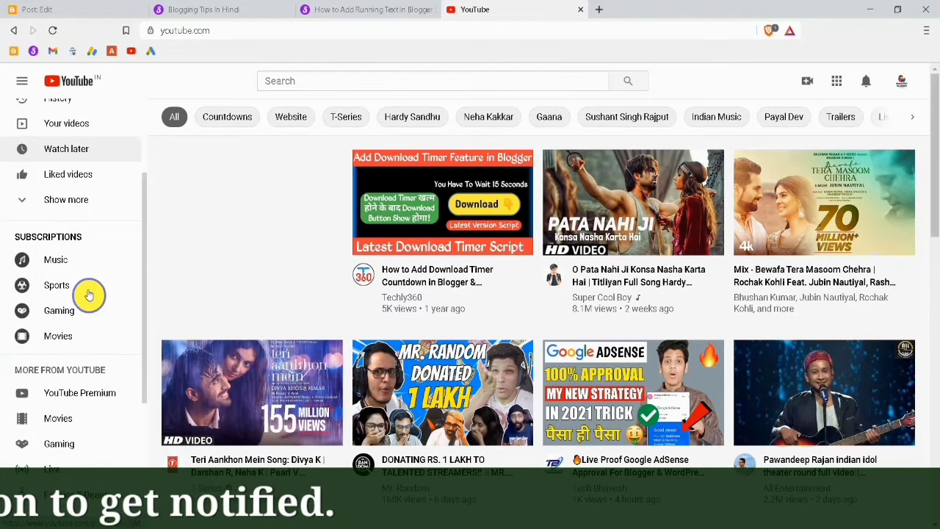
{"action": "scroll", "coordinate": [89, 294], "scroll_direction": "up", "scroll_amount": 2}
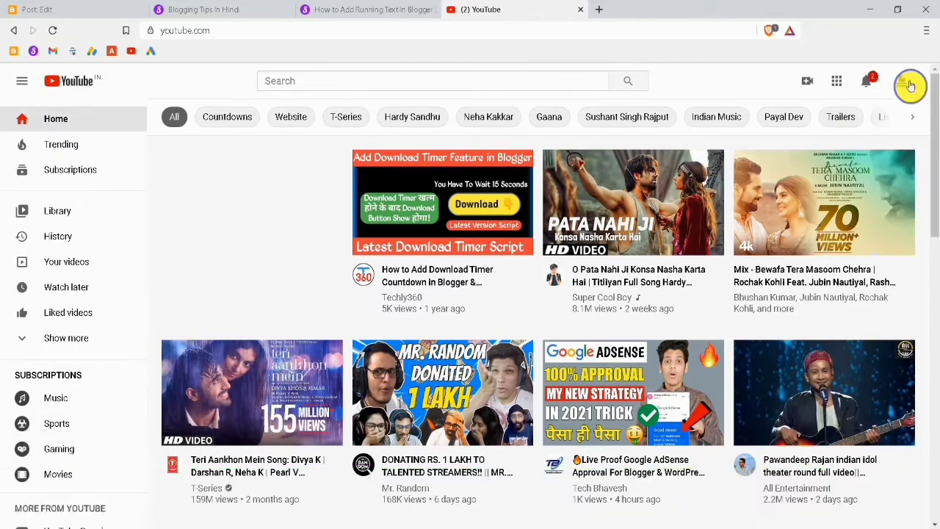
- Go to the Smartest Blogger 'Your channel' page and copy its URL from the address bar
{"action": "left_click", "coordinate": [898, 89]}
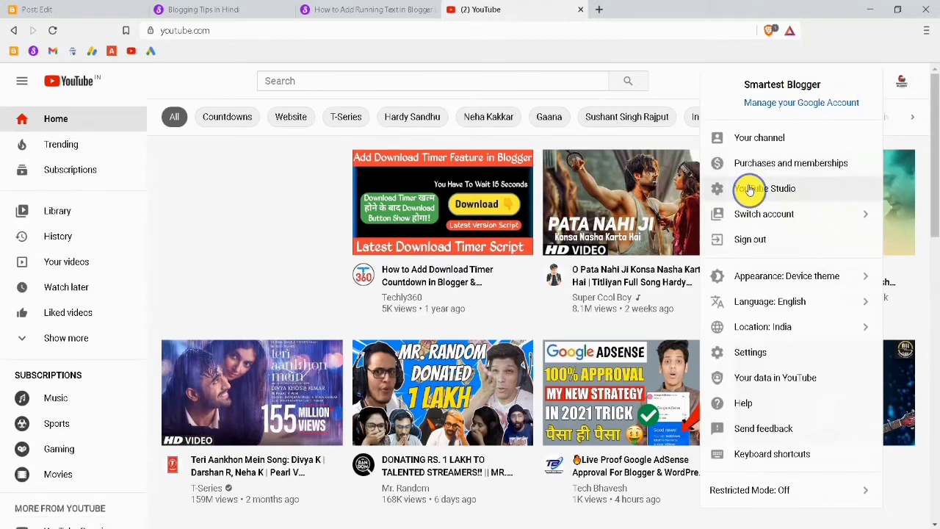
{"action": "left_click", "coordinate": [764, 138]}
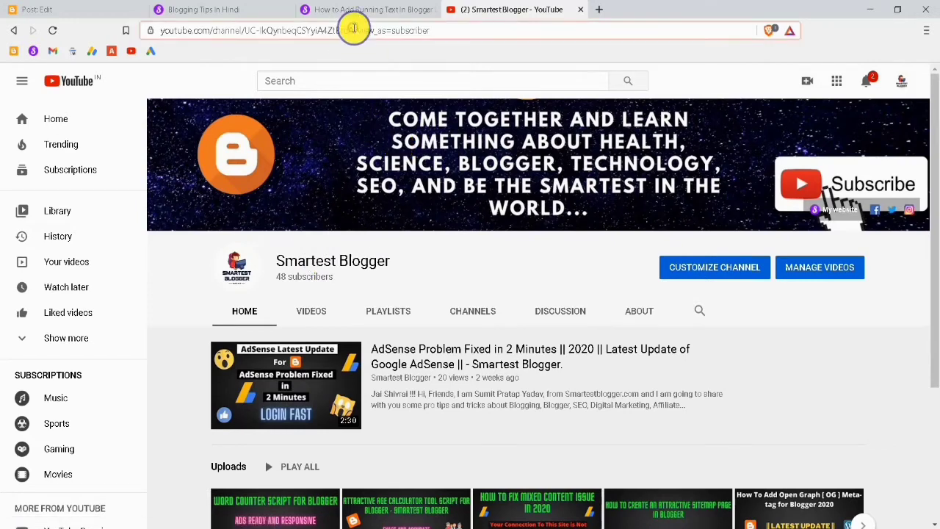
{"action": "left_click_drag", "start_coordinate": [144, 10], "coordinate": [144, 13]}
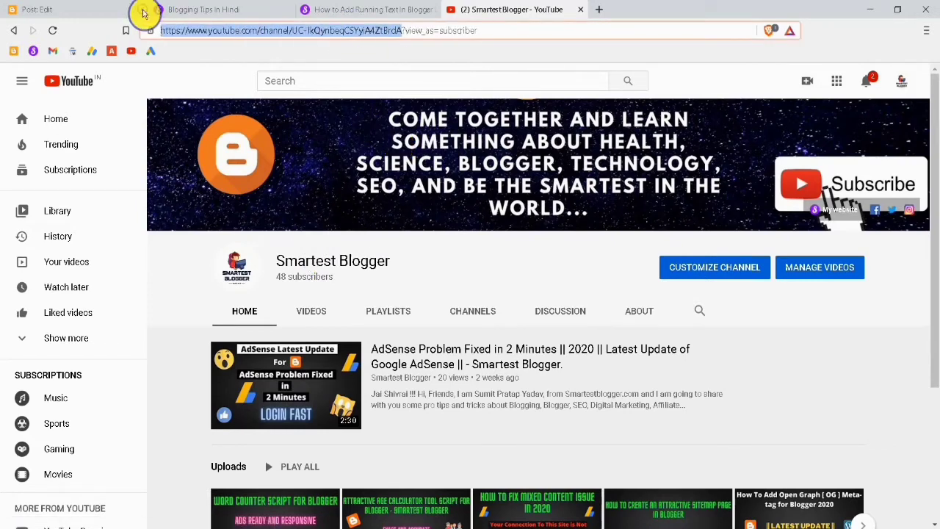
{"action": "left_click", "coordinate": [235, 88]}
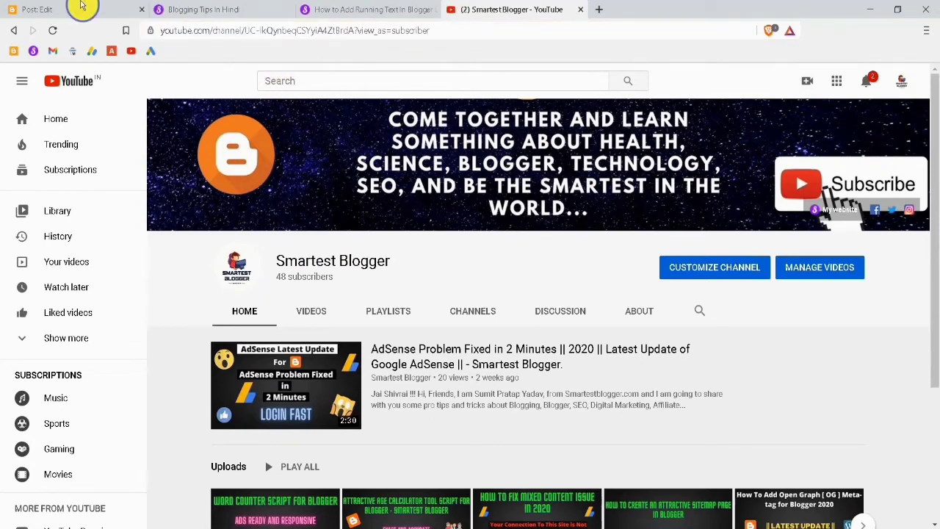
{"action": "left_click", "coordinate": [82, 6]}
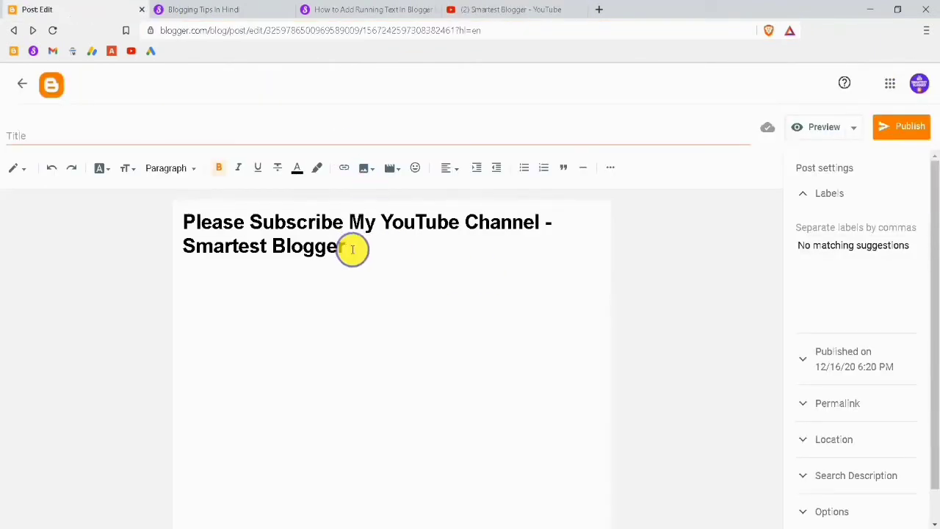
- Link 'Smartest Blogger' to the copied YouTube channel URL, opening in a new window
{"action": "left_click_drag", "start_coordinate": [345, 249], "coordinate": [182, 249]}
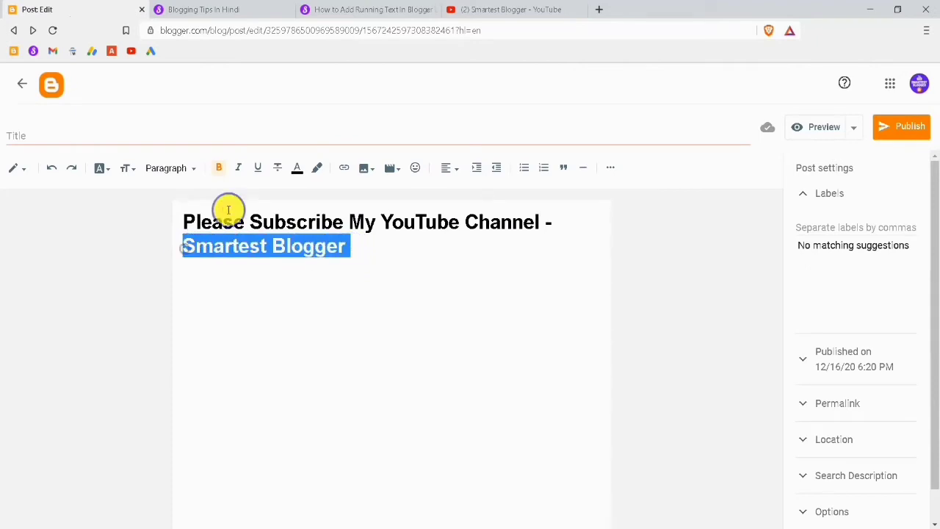
{"action": "left_click", "coordinate": [258, 167]}
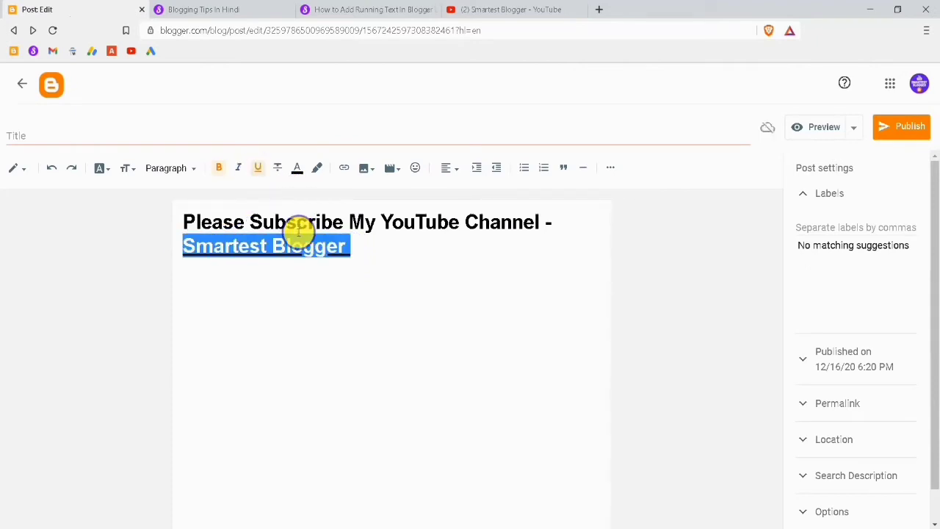
{"action": "left_click", "coordinate": [260, 170]}
{"action": "left_click", "coordinate": [342, 167]}
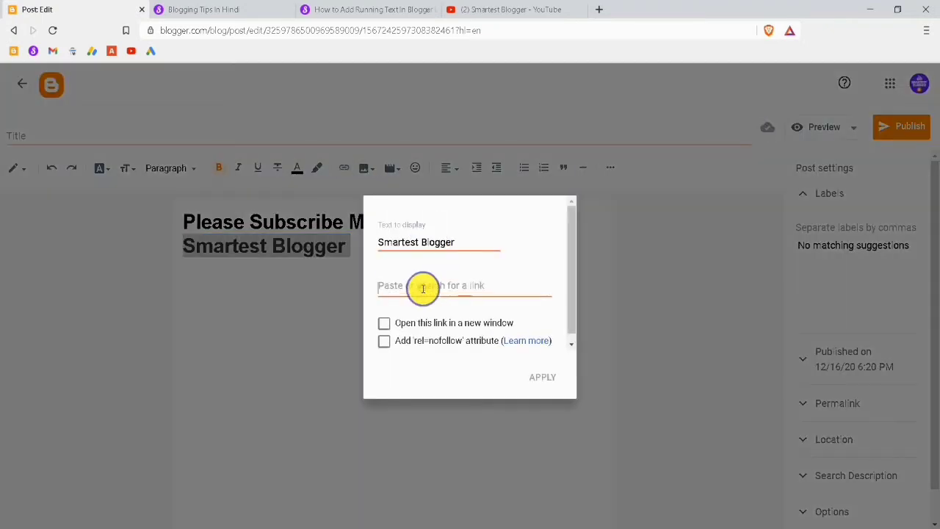
{"action": "left_click", "coordinate": [384, 323]}
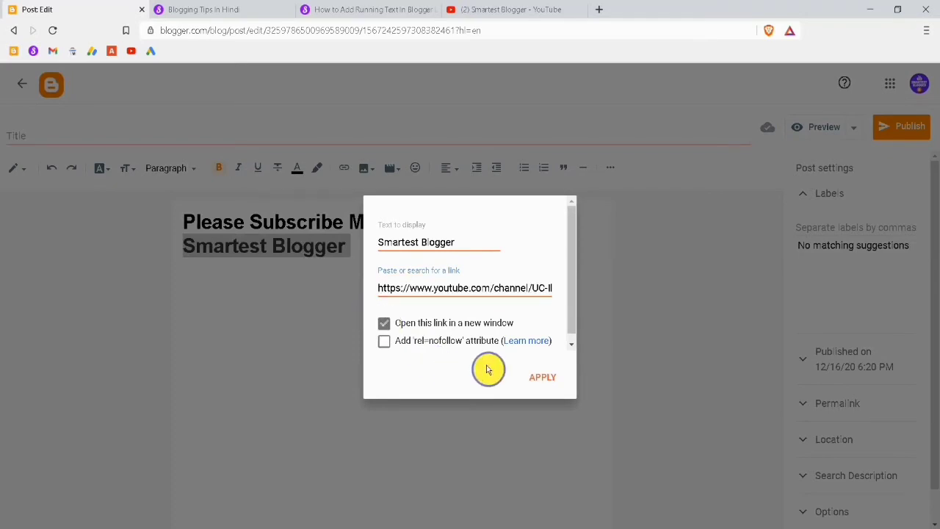
{"action": "left_click", "coordinate": [547, 390]}
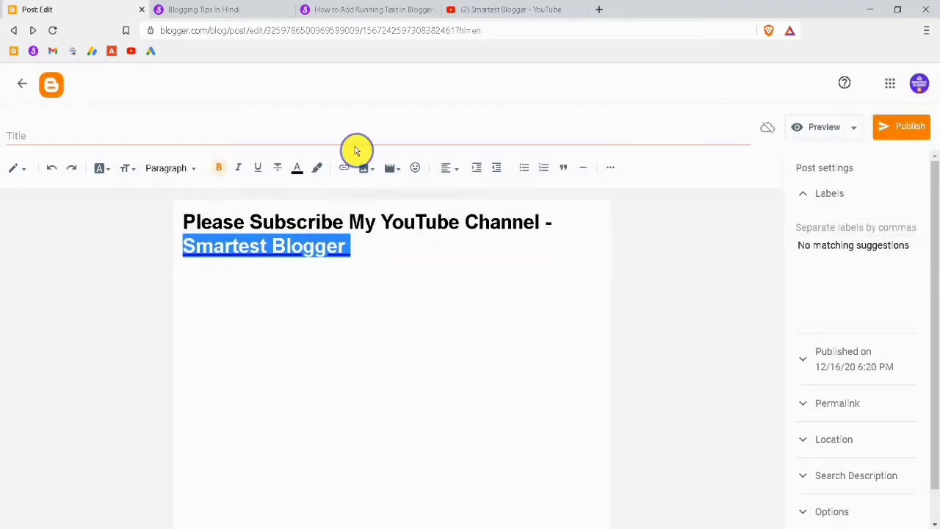
{"action": "left_click_drag", "start_coordinate": [348, 221], "coordinate": [479, 221]}
- Colour the word 'YouTube' in the subscribe line red
{"action": "left_click", "coordinate": [398, 235]}
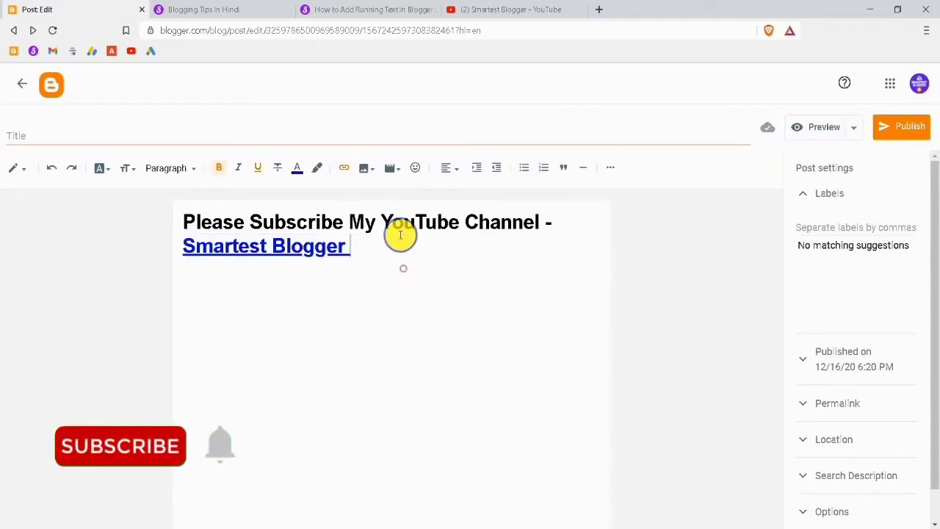
{"action": "mouse_move", "coordinate": [381, 222]}
{"action": "left_mouse_down"}
{"action": "mouse_move", "coordinate": [453, 222]}
{"action": "mouse_move", "coordinate": [391, 221]}
{"action": "left_mouse_up"}
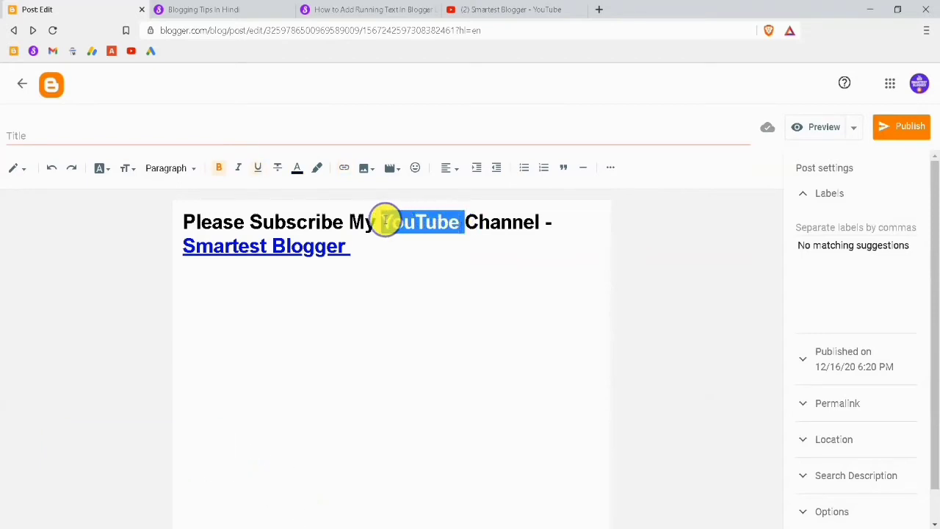
{"action": "left_click", "coordinate": [298, 168]}
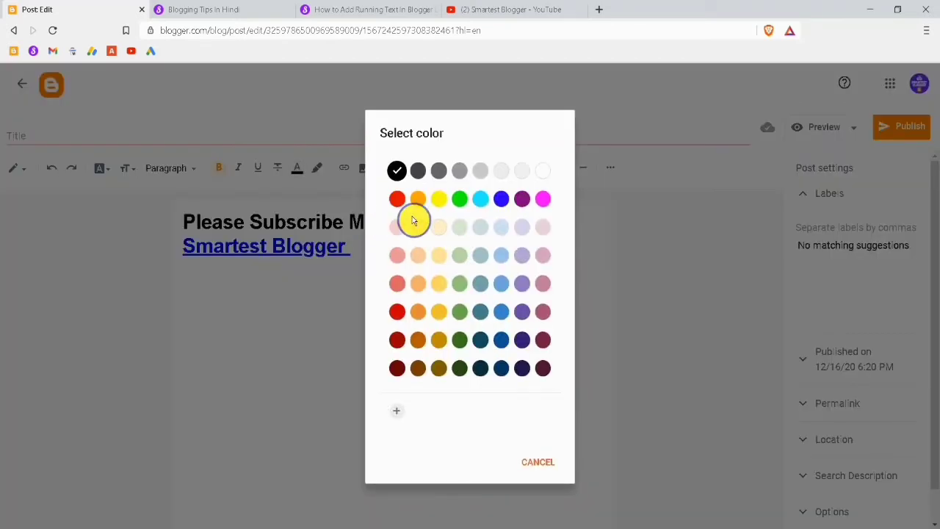
{"action": "left_click", "coordinate": [397, 200]}
- Make the linked 'Smartest Blogger' text purple
{"action": "left_click_drag", "start_coordinate": [356, 246], "coordinate": [195, 246]}
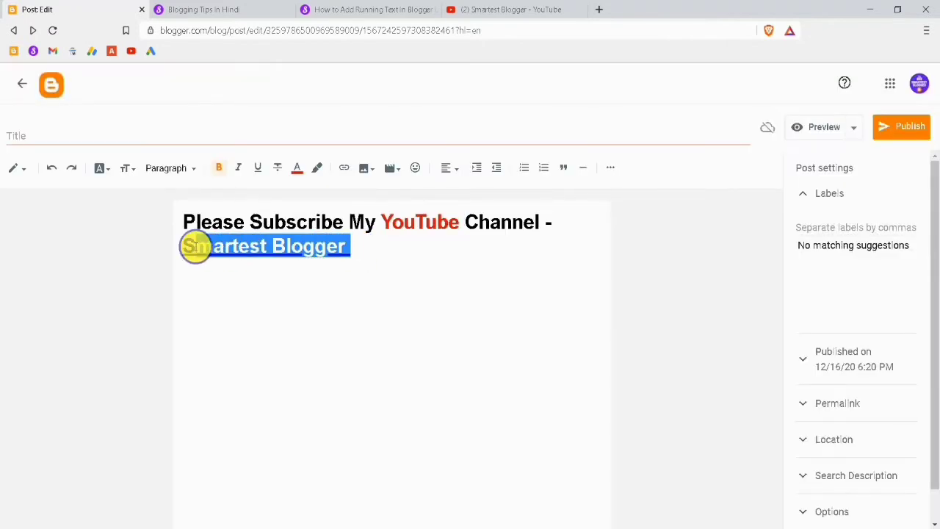
{"action": "left_click", "coordinate": [297, 171]}
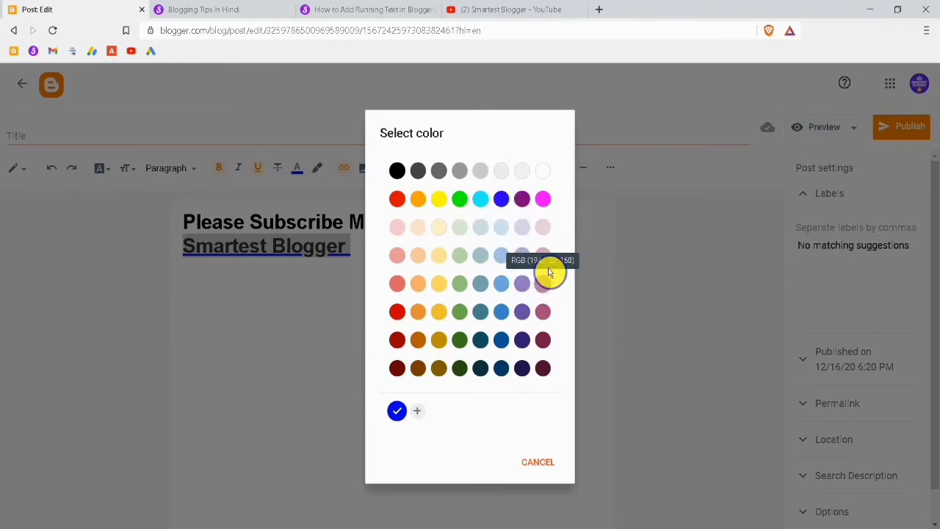
{"action": "left_click", "coordinate": [521, 198]}
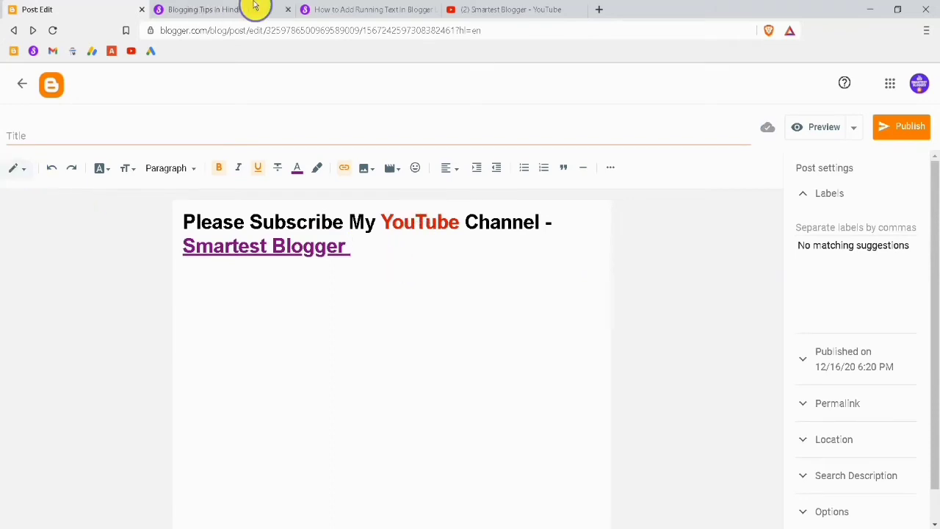
{"action": "left_click", "coordinate": [342, 5]}
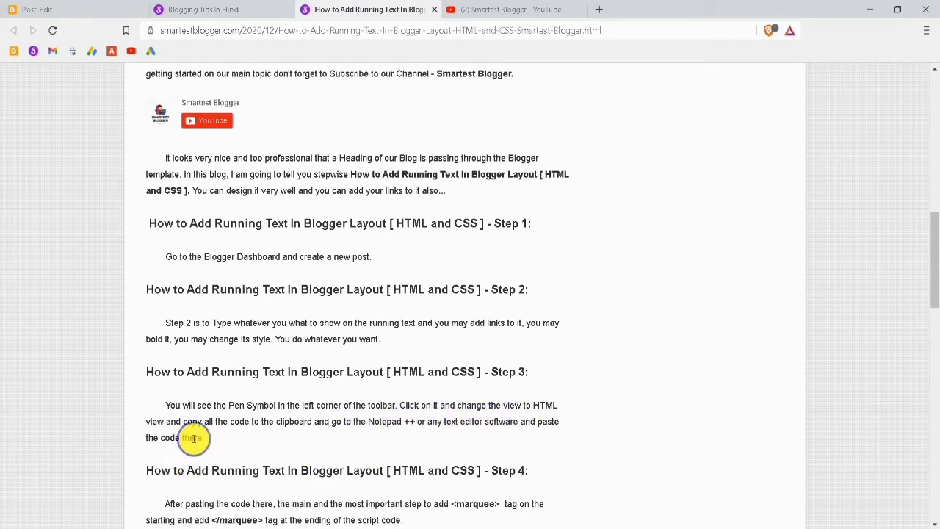
{"action": "left_click", "coordinate": [78, 7]}
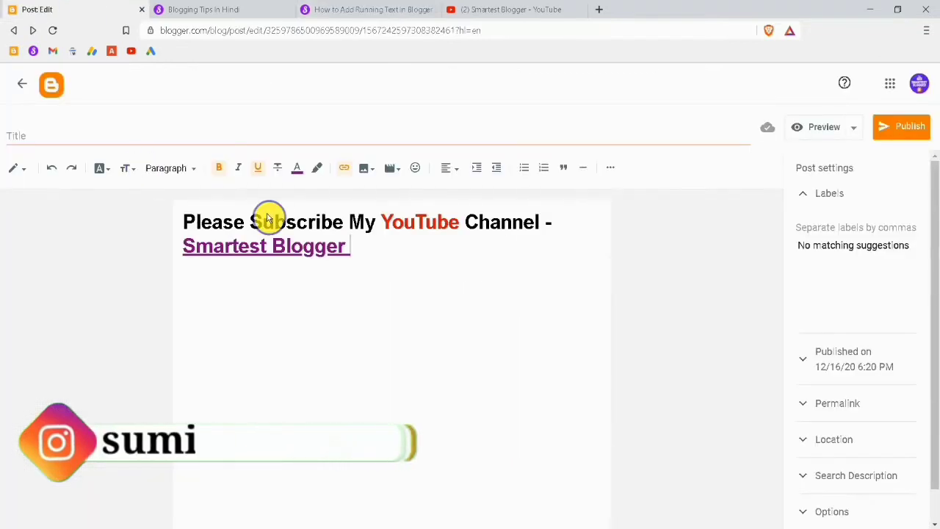
- Switch the post to HTML view and copy all of its subscribe-link code into Notepad++'s reach
{"action": "left_click", "coordinate": [20, 174]}
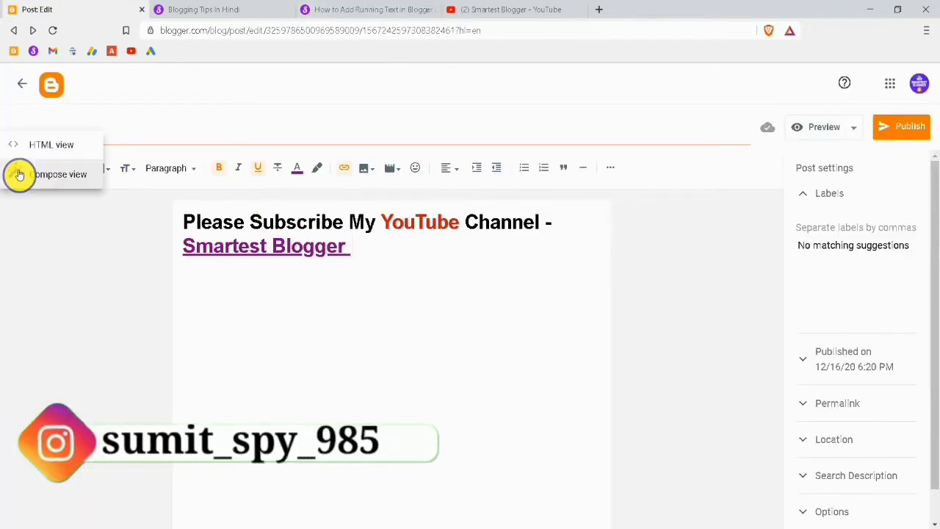
{"action": "left_click", "coordinate": [30, 146]}
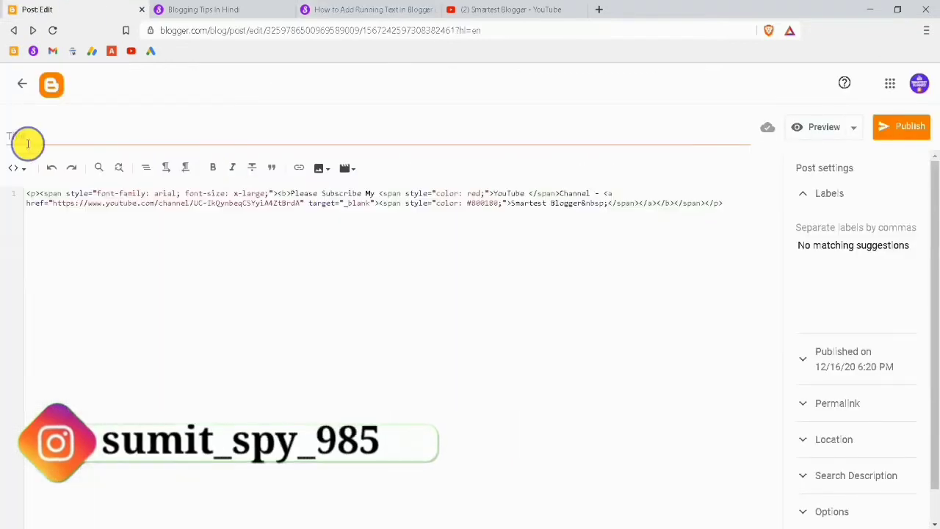
{"action": "key", "text": "ctrl+a"}
{"action": "left_click", "coordinate": [266, 253]}
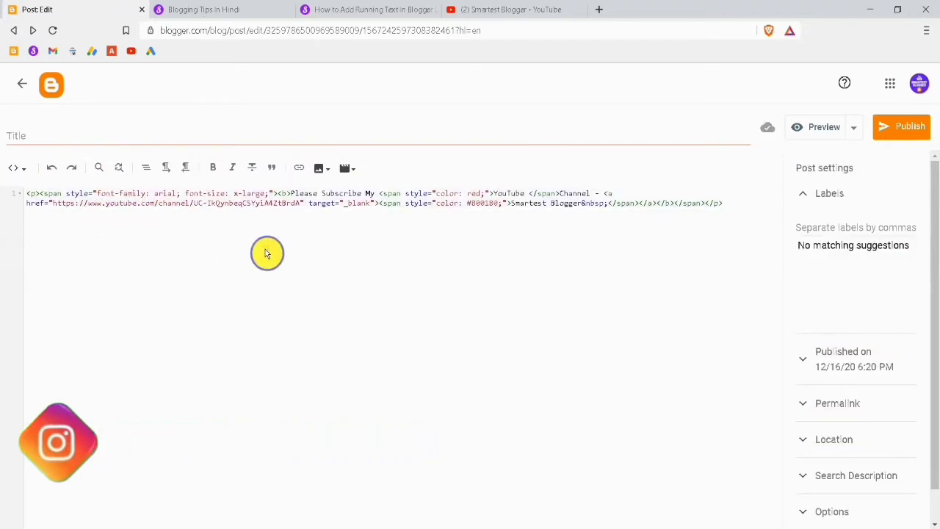
{"action": "key", "text": "ctrl+a"}
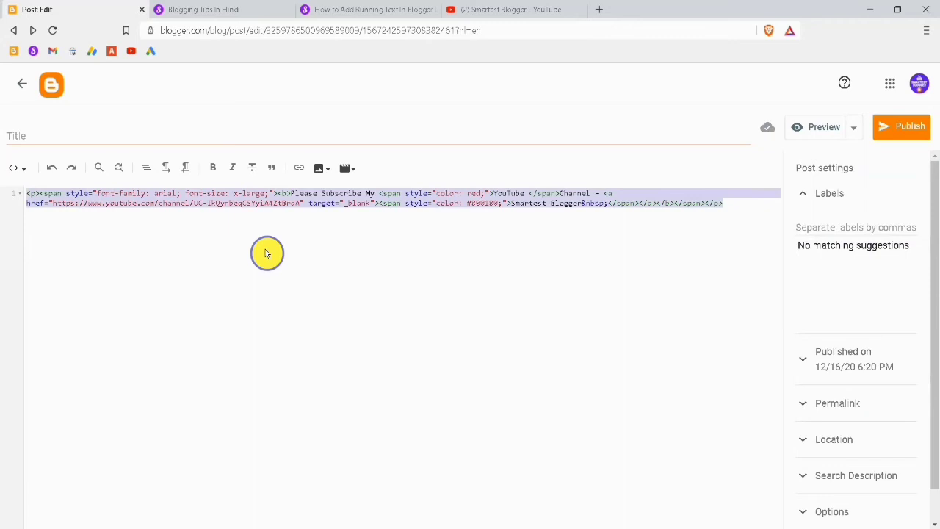
{"action": "right_click", "coordinate": [261, 201]}
{"action": "left_click", "coordinate": [302, 244]}
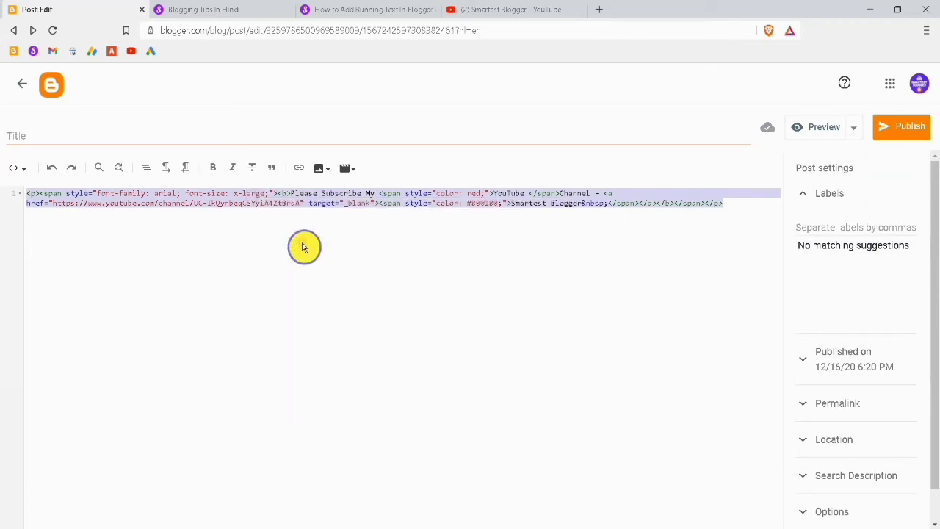
{"action": "left_click", "coordinate": [159, 527]}
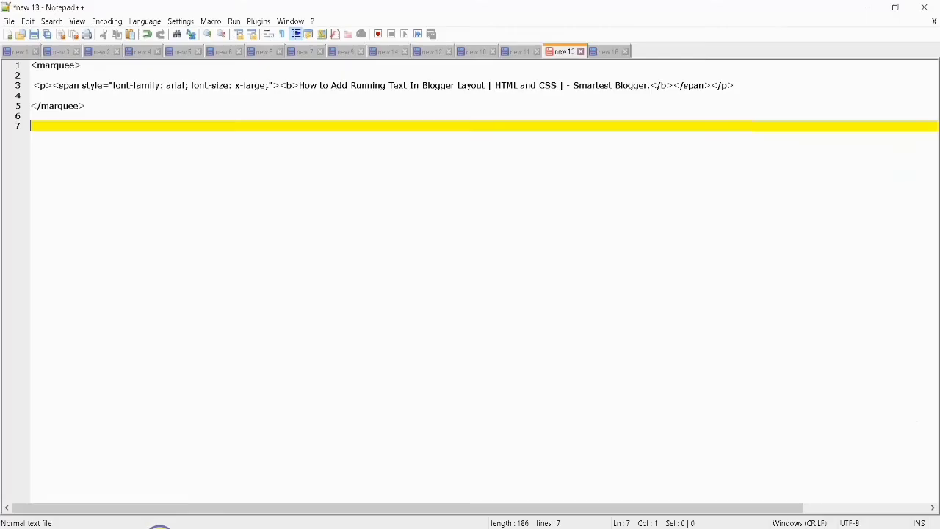
- Paste the copied HTML into a new Notepad++ tab, new 15, with two blank lines above it
{"action": "double_click", "coordinate": [646, 47]}
{"action": "right_click", "coordinate": [424, 69]}
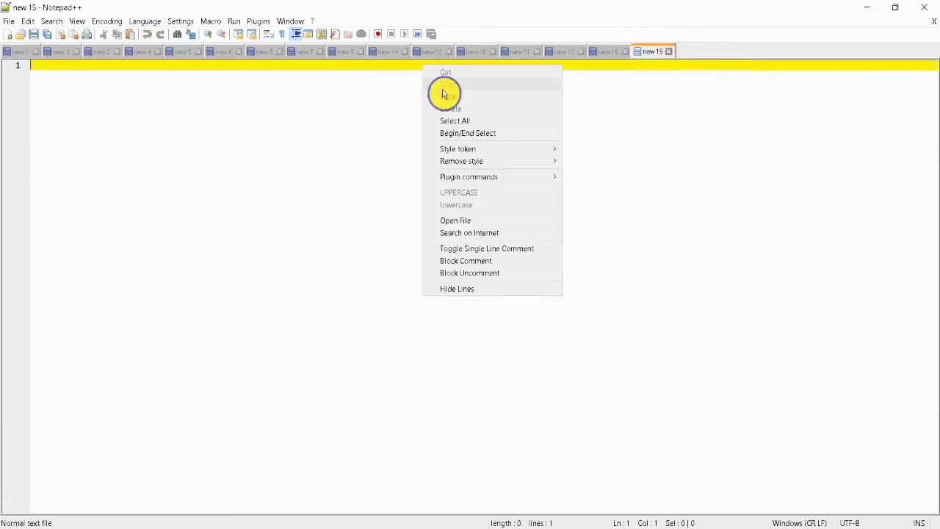
{"action": "left_click", "coordinate": [443, 95]}
{"action": "scroll", "coordinate": [320, 117], "scroll_direction": "left", "scroll_amount": 10}
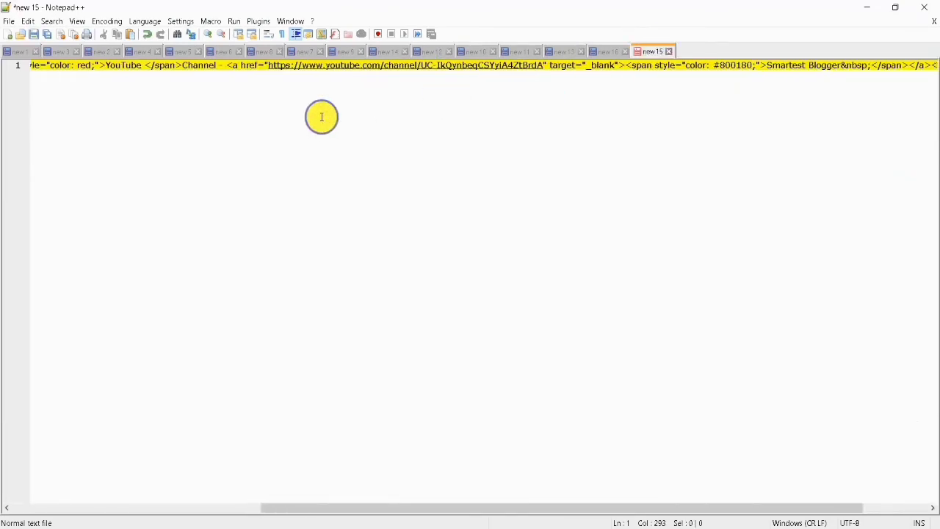
{"action": "scroll", "coordinate": [321, 118], "scroll_direction": "left", "scroll_amount": 5}
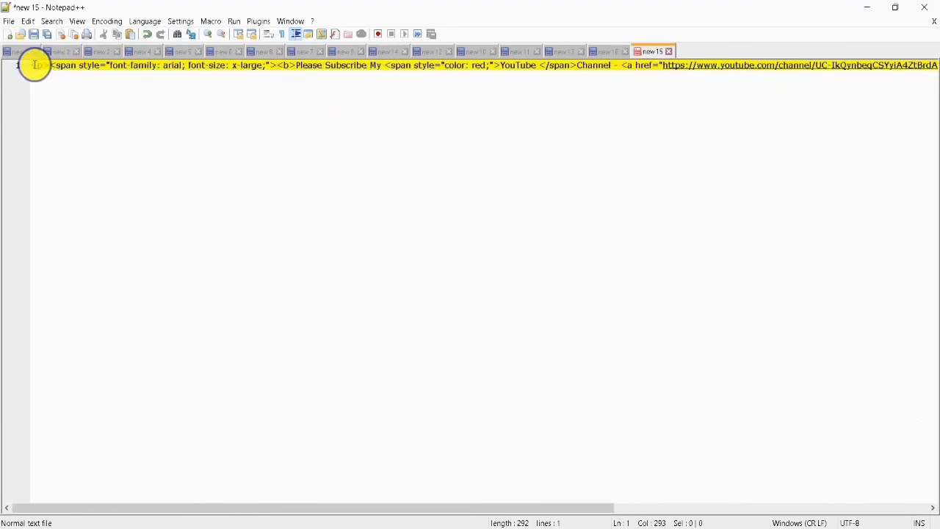
{"action": "key", "text": "Return"}
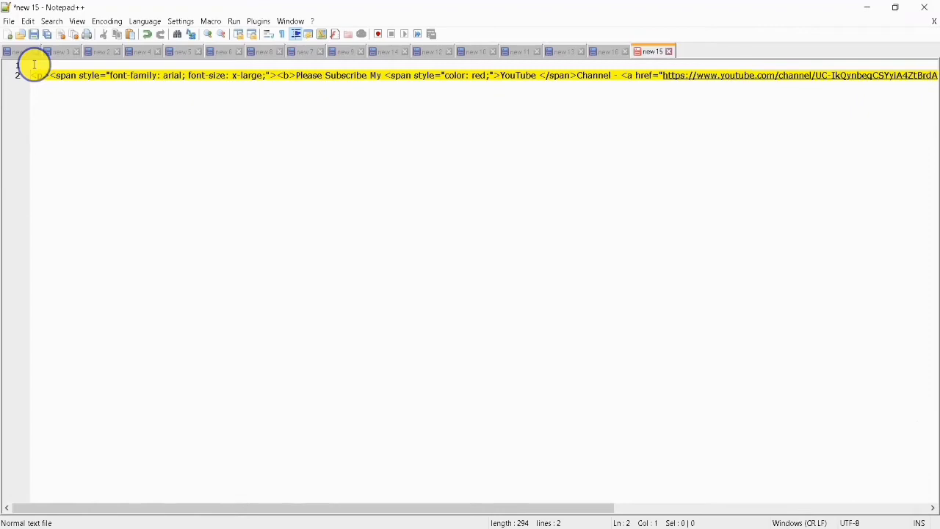
{"action": "key", "text": "Return"}
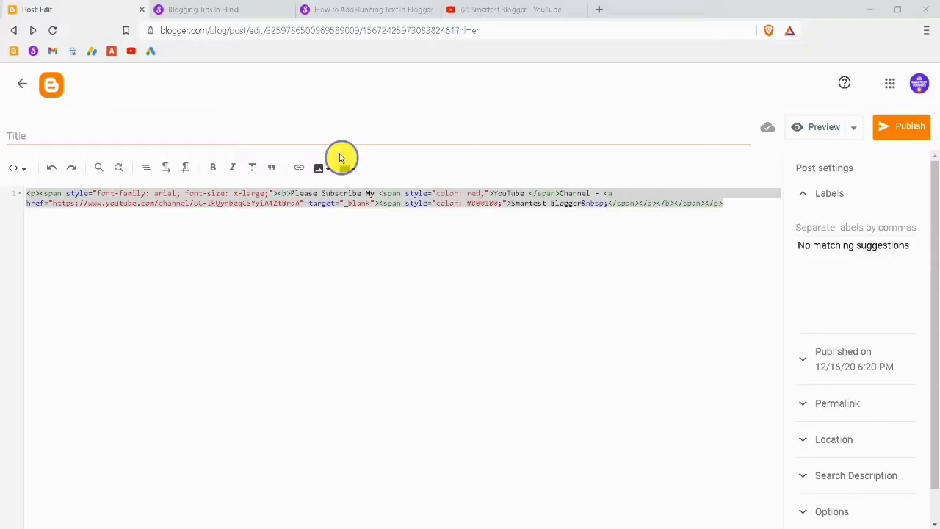
- Copy the <marquee> opening tag from Step 4 of the running-text tutorial
{"action": "left_click", "coordinate": [390, 8]}
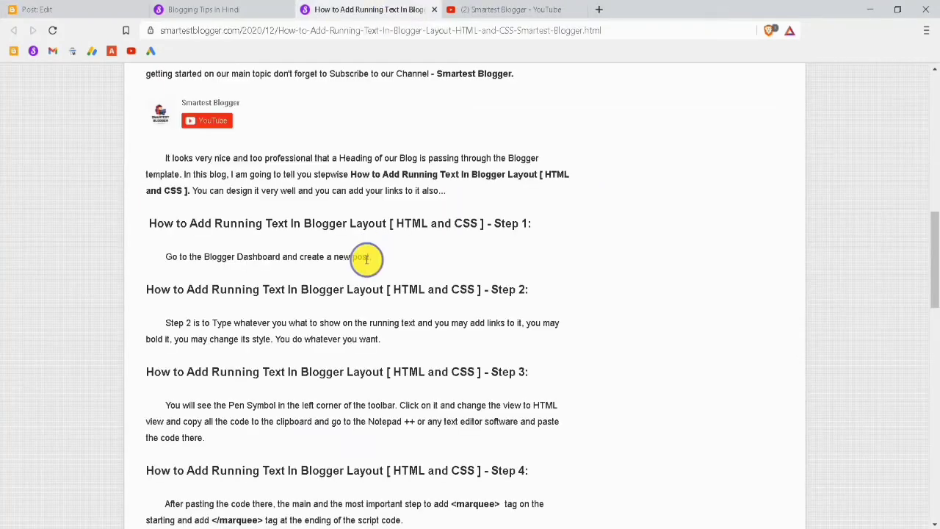
{"action": "scroll", "coordinate": [366, 258], "scroll_direction": "down", "scroll_amount": 2}
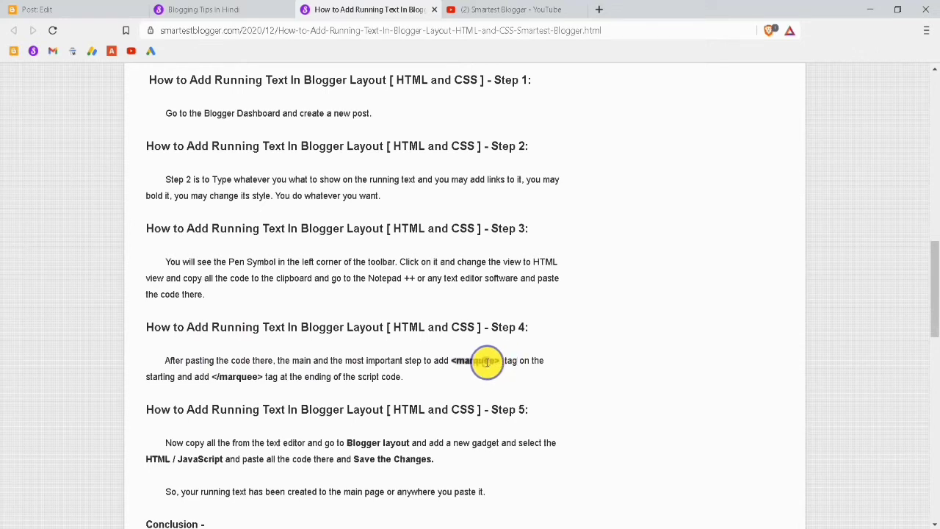
{"action": "right_click", "coordinate": [487, 361]}
{"action": "left_click", "coordinate": [514, 373]}
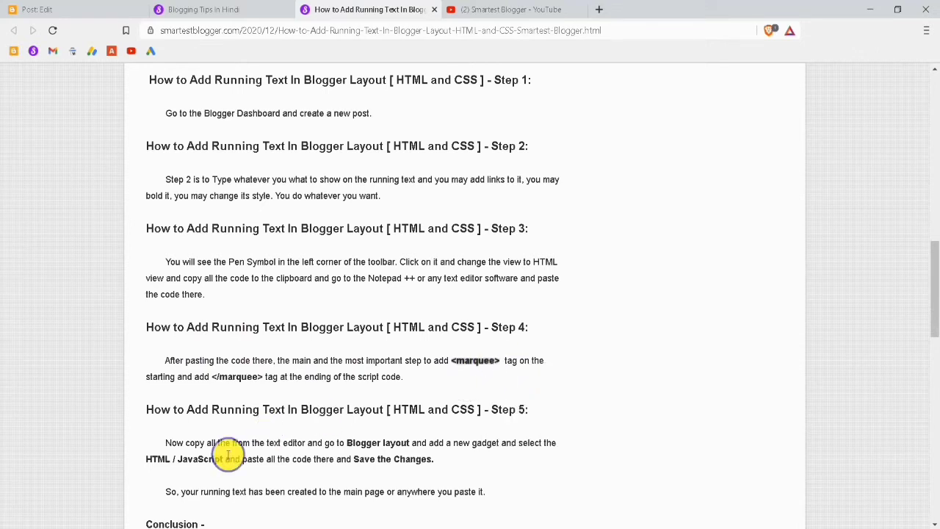
{"action": "key", "text": "alt+Tab"}
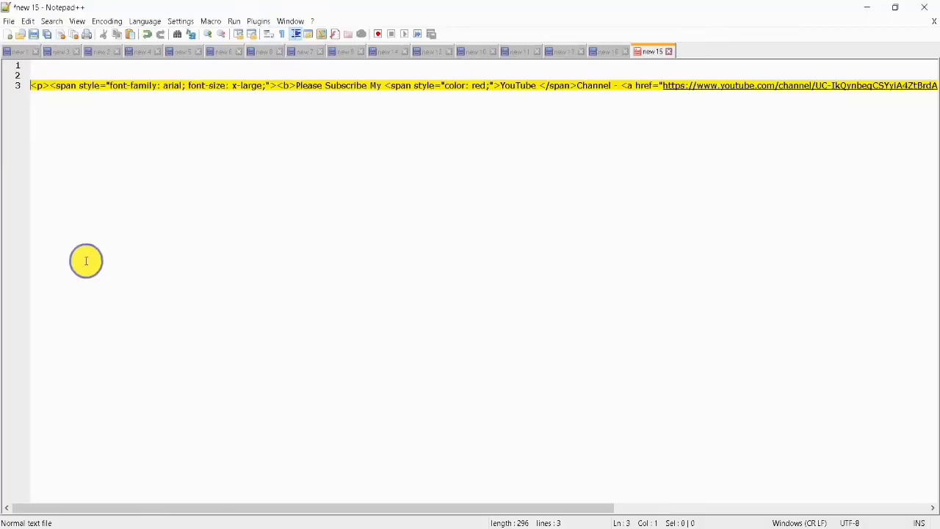
- Paste <marquee> onto line 1 and add blank lines after the subscribe-link HTML
{"action": "left_click", "coordinate": [39, 68]}
{"action": "right_click", "coordinate": [40, 67]}
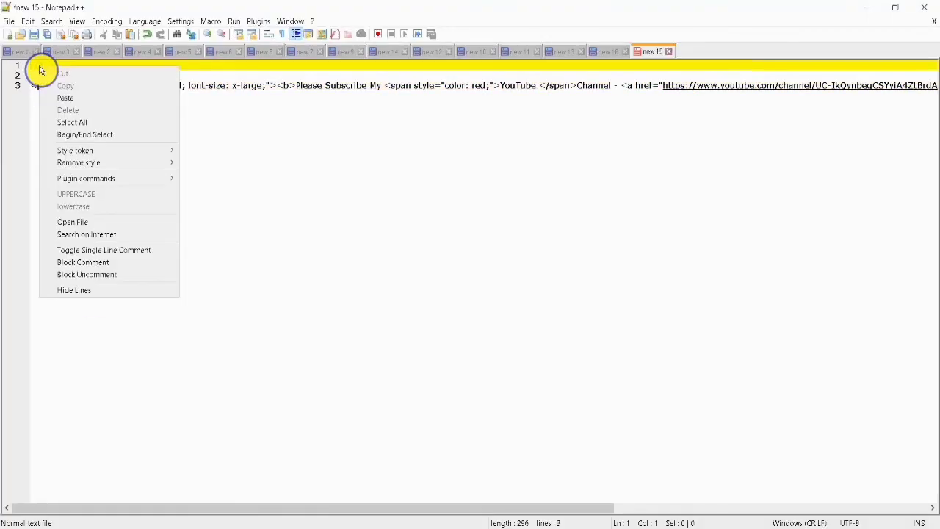
{"action": "left_click", "coordinate": [69, 99]}
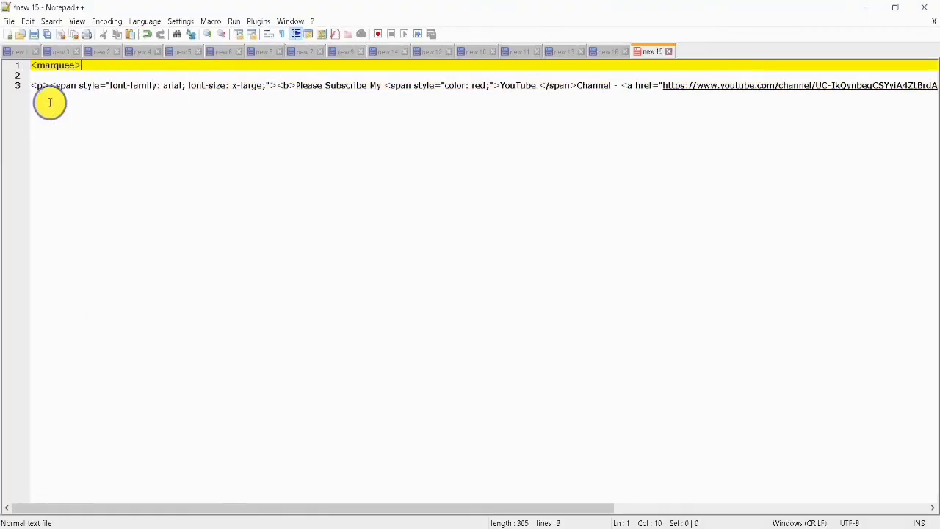
{"action": "left_click", "coordinate": [50, 103]}
{"action": "key", "text": "End"}
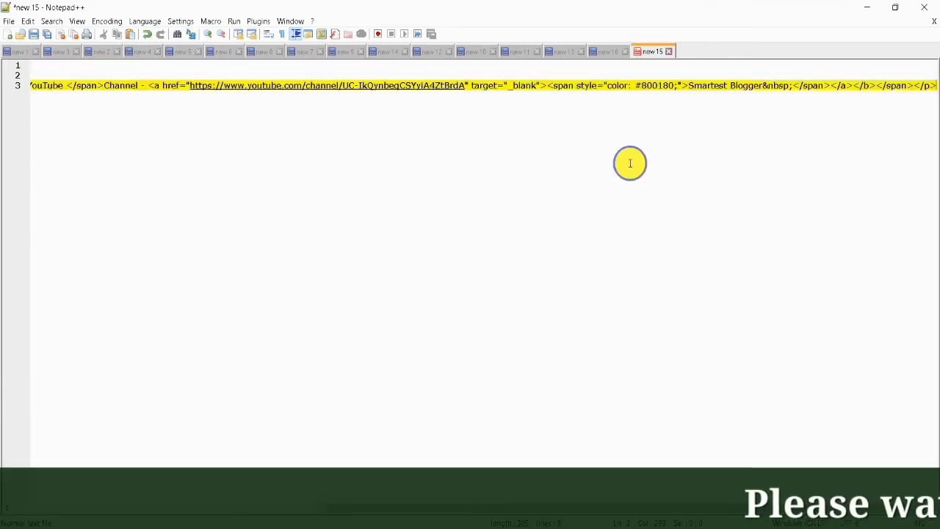
{"action": "key", "text": "Return"}
{"action": "key", "text": "Return"}
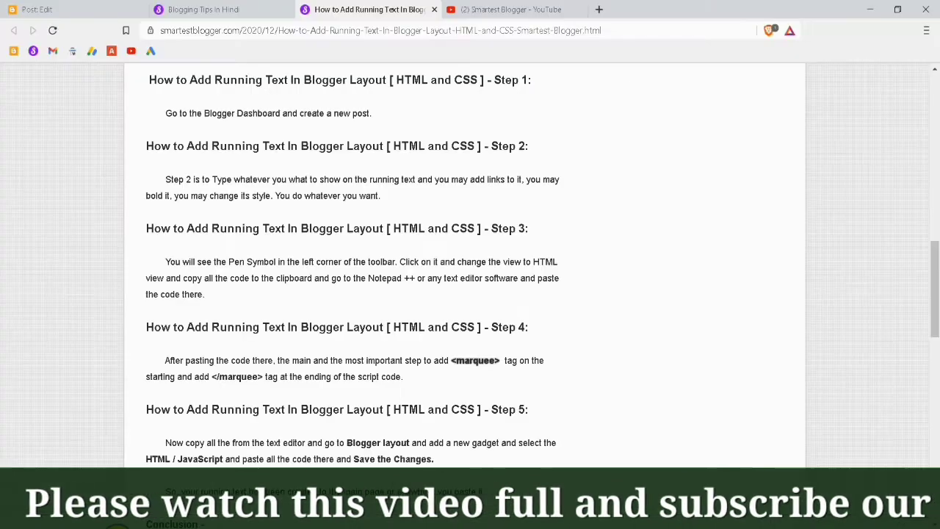
- Copy the </marquee> closing tag from Step 4 and paste it onto line 5
{"action": "left_click", "coordinate": [220, 385]}
{"action": "left_click_drag", "start_coordinate": [220, 385], "coordinate": [261, 376]}
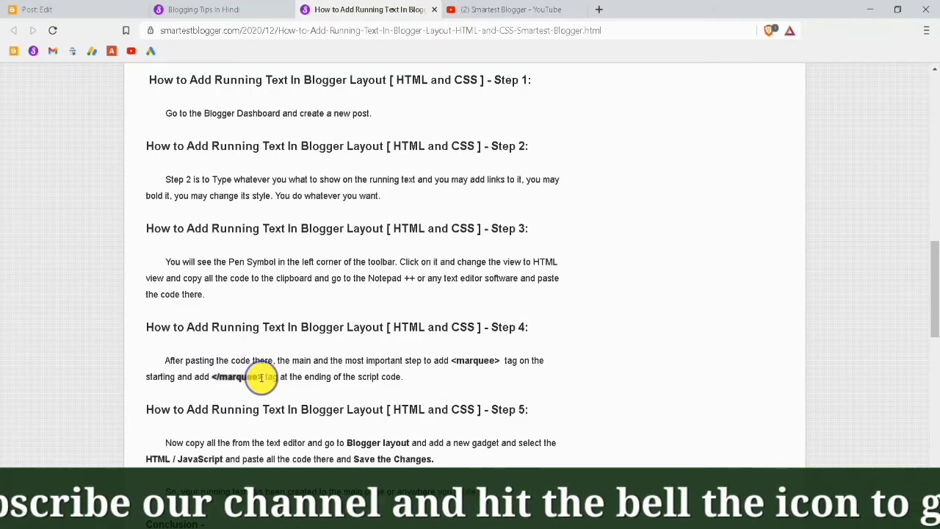
{"action": "right_click", "coordinate": [260, 376]}
{"action": "left_click", "coordinate": [274, 385]}
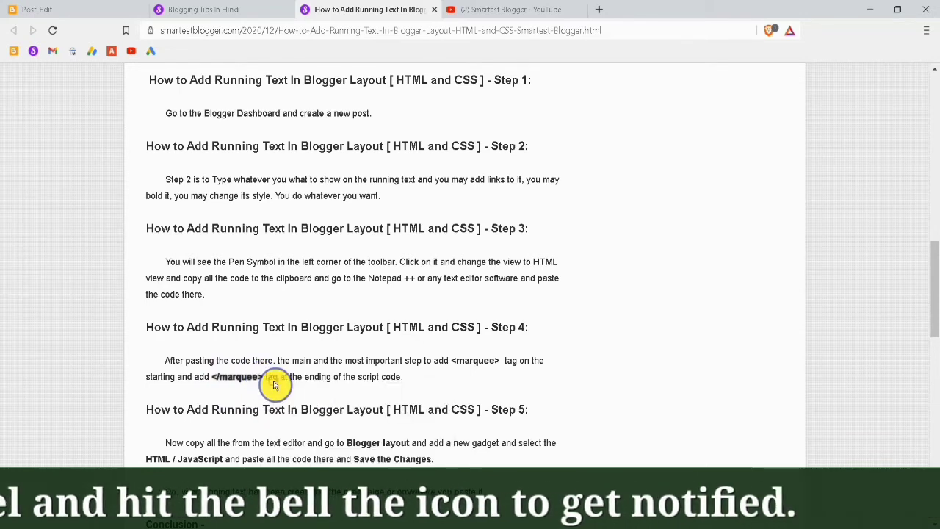
{"action": "key", "text": "alt+Tab"}
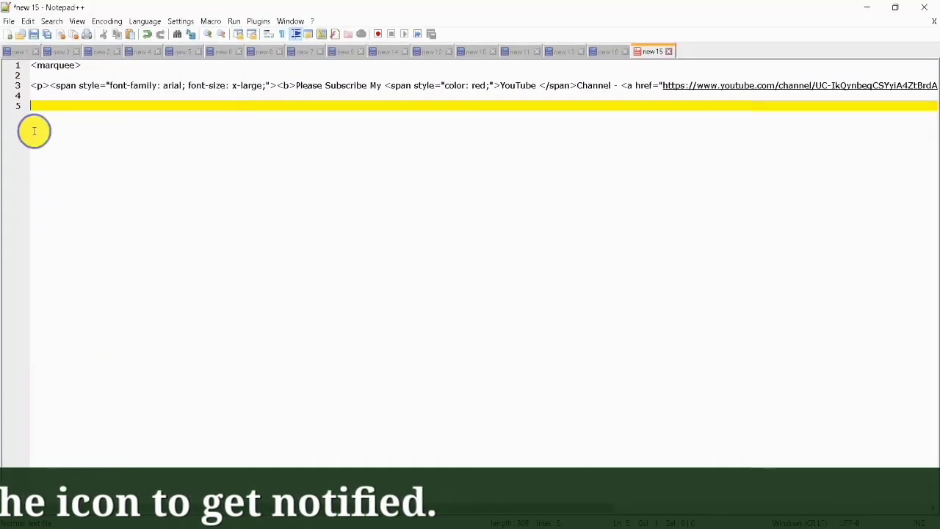
{"action": "right_click", "coordinate": [33, 107]}
{"action": "left_click", "coordinate": [60, 138]}
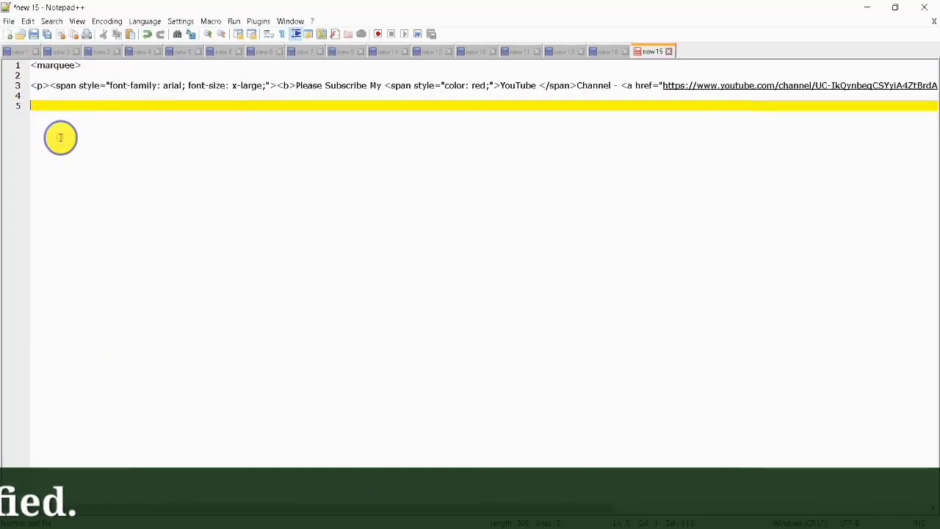
- Check the tutorial's next step and select all the marquee-wrapped code
{"action": "right_click", "coordinate": [60, 138]}
{"action": "left_click", "coordinate": [45, 210]}
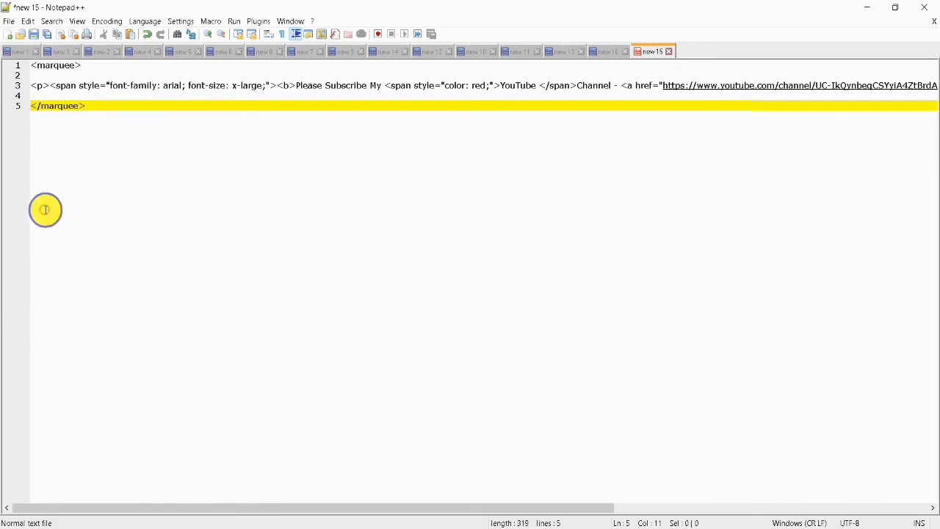
{"action": "key", "text": "alt+Tab"}
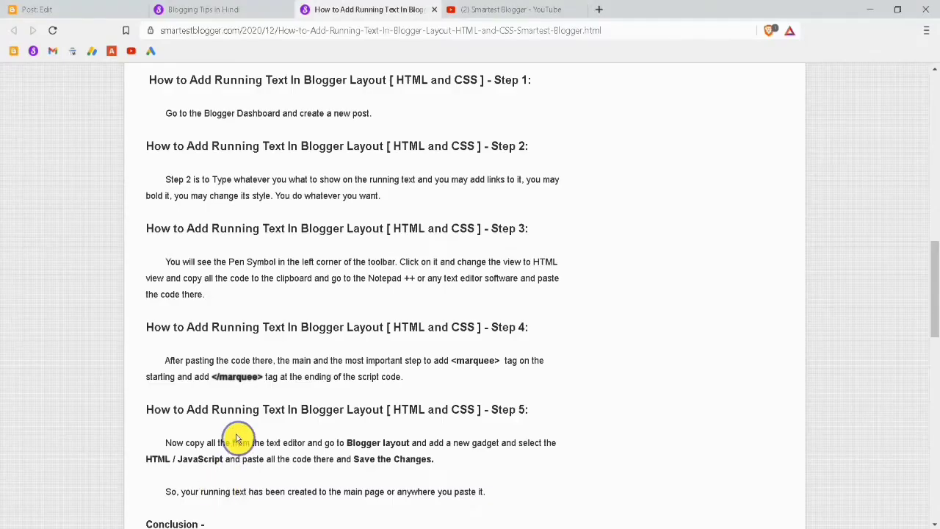
{"action": "scroll", "coordinate": [235, 433], "scroll_direction": "down", "scroll_amount": 1}
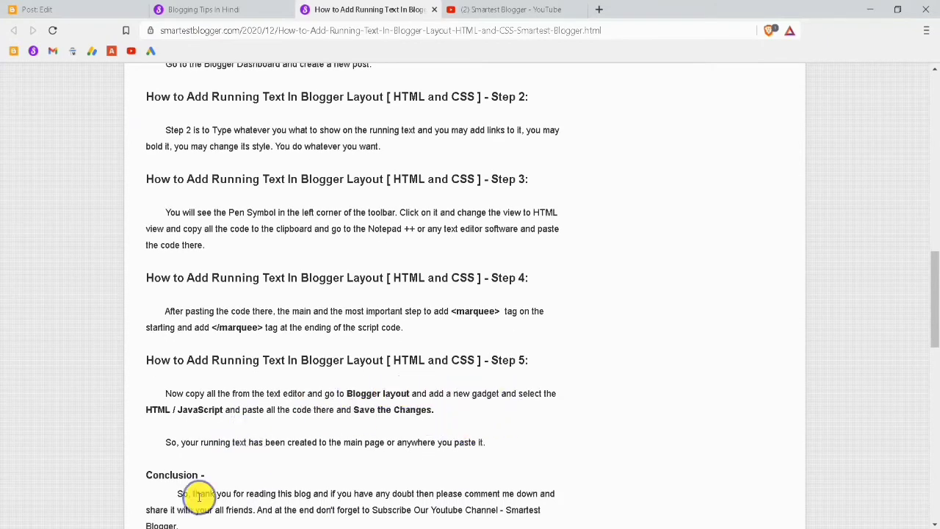
{"action": "key", "text": "alt+Tab"}
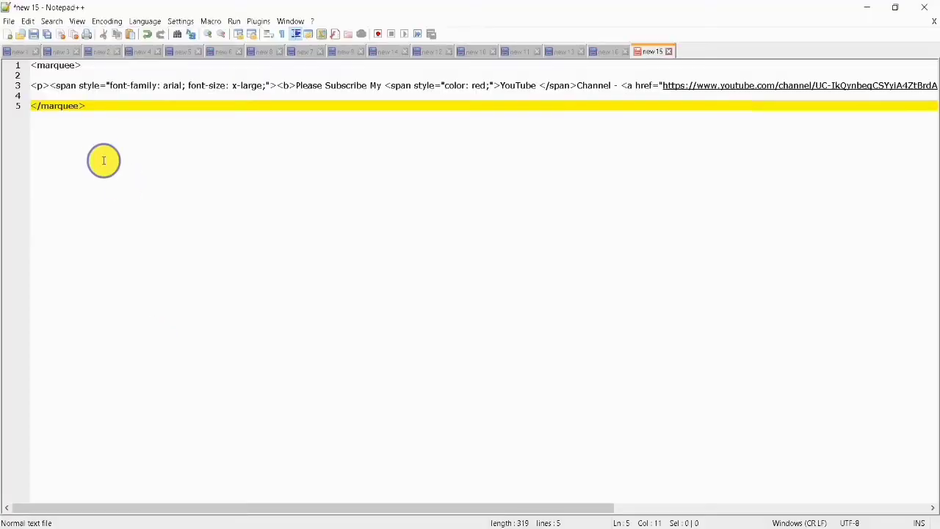
{"action": "key", "text": "ctrl+a"}
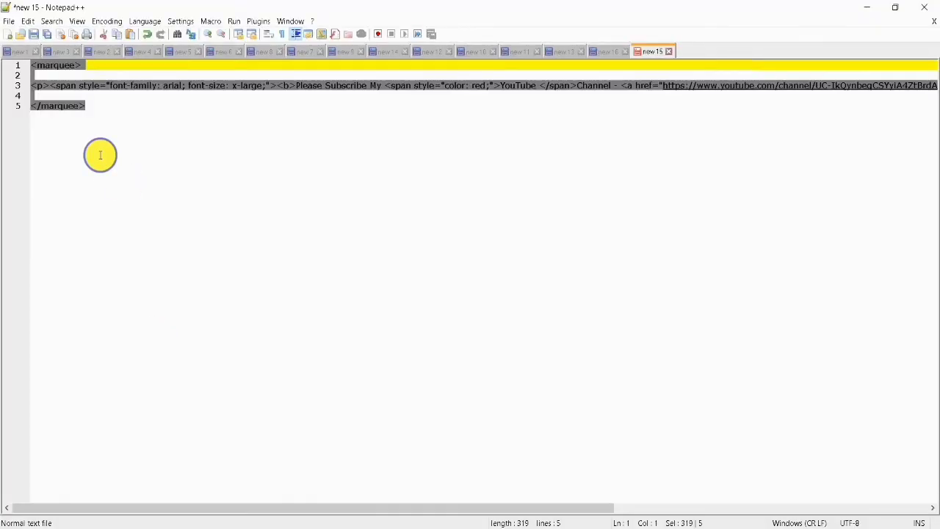
- Copy the marquee-wrapped code, minimize Notepad++ and return to the Blogger post editor
{"action": "right_click", "coordinate": [77, 108]}
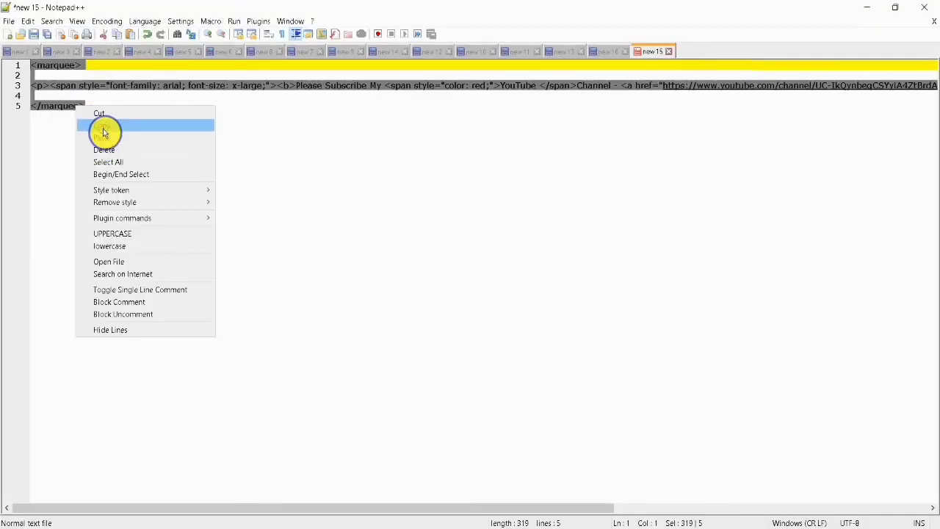
{"action": "left_click", "coordinate": [104, 126]}
{"action": "left_click", "coordinate": [873, 9]}
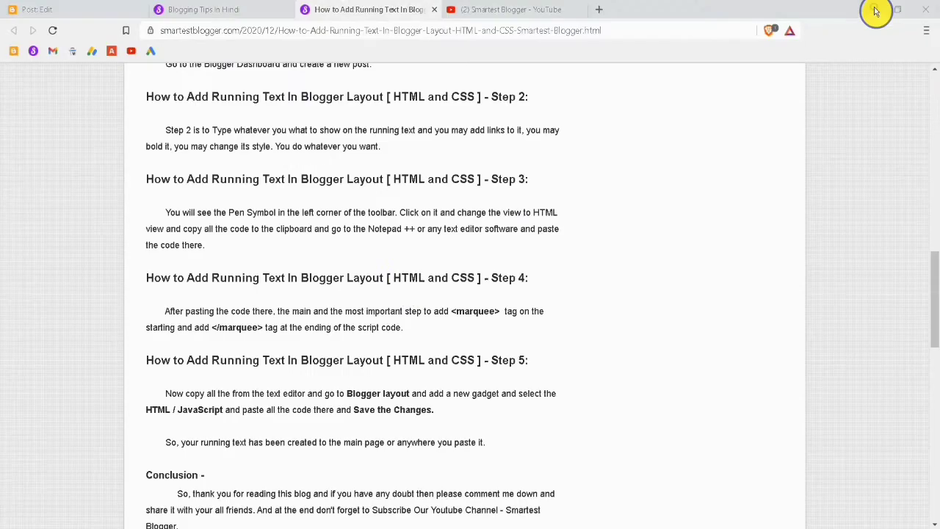
{"action": "left_click", "coordinate": [174, 7]}
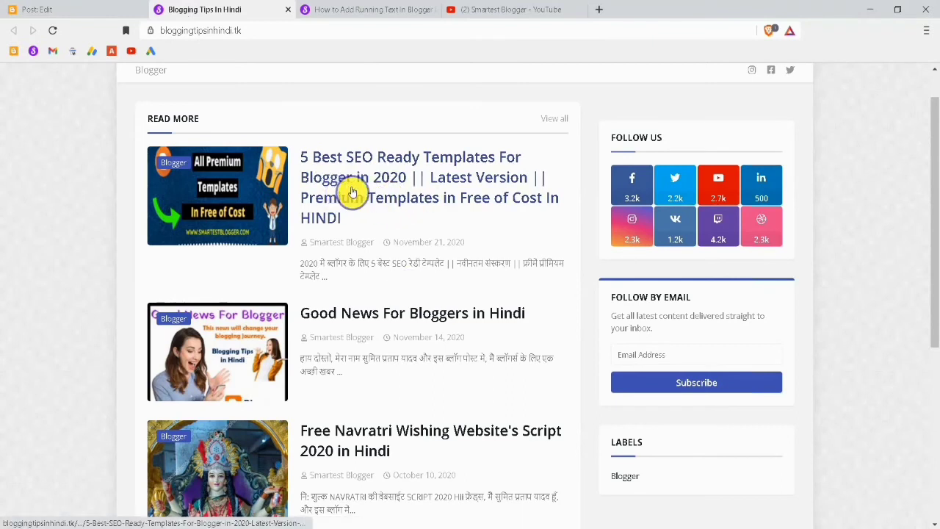
{"action": "left_click", "coordinate": [55, 8]}
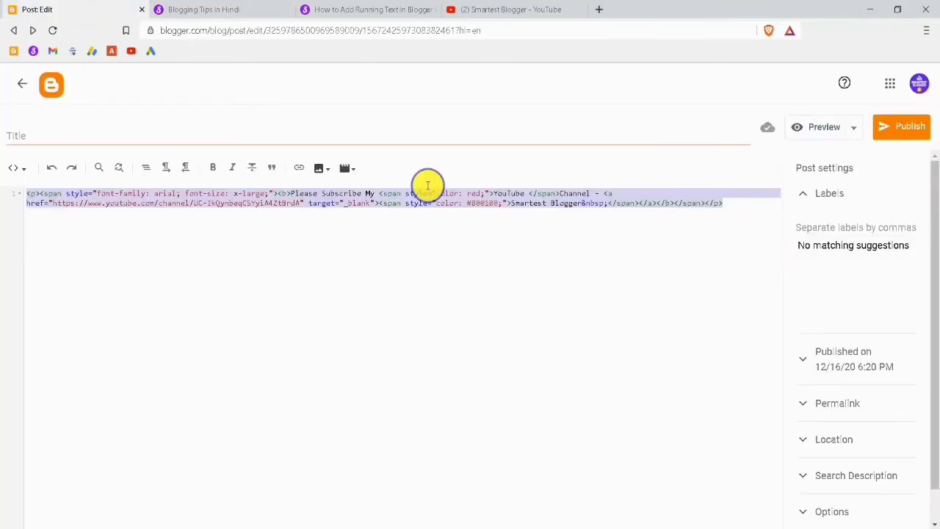
- Save the current draft and open the '5 Best SEO Ready Templates' post
{"action": "left_click", "coordinate": [859, 128]}
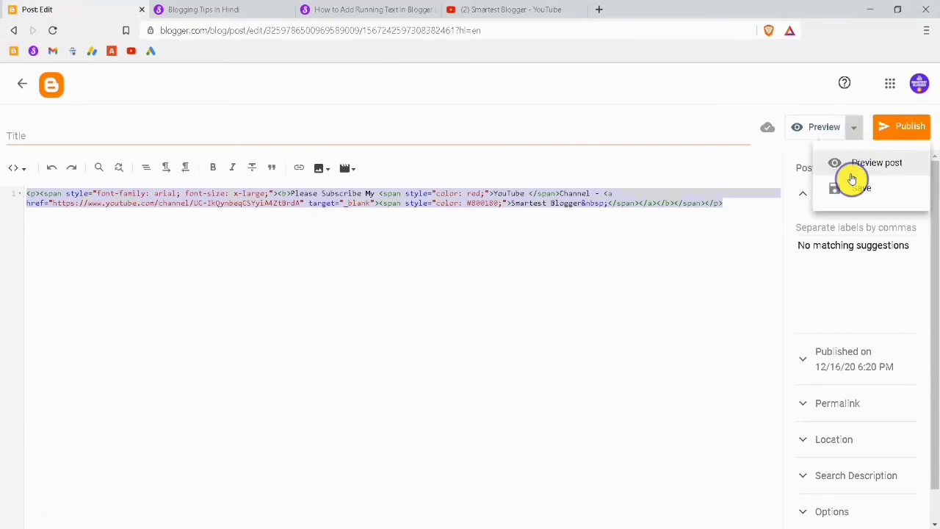
{"action": "left_click", "coordinate": [884, 191]}
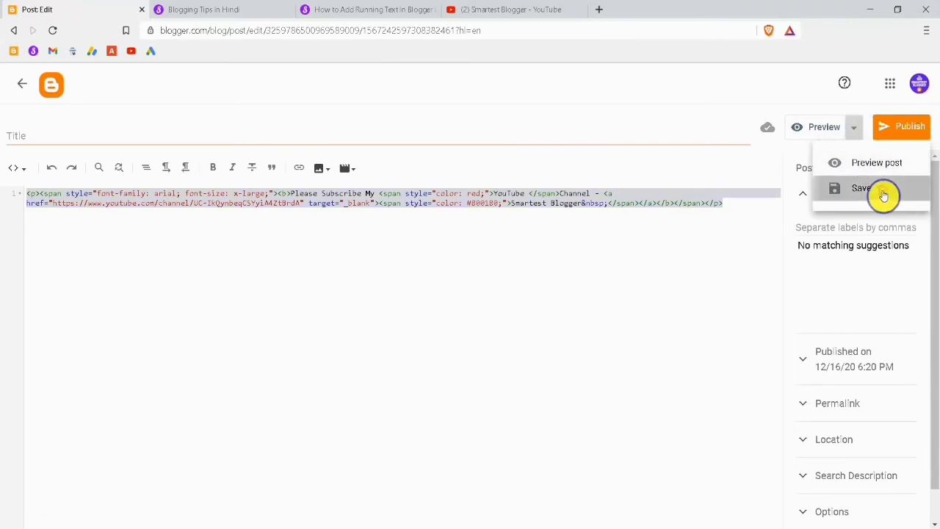
{"action": "left_click", "coordinate": [22, 90]}
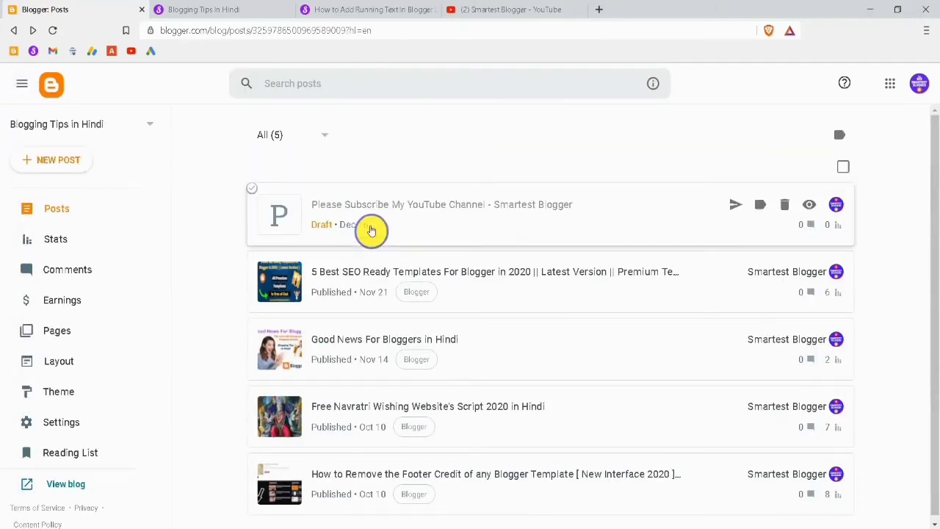
{"action": "left_click", "coordinate": [367, 268]}
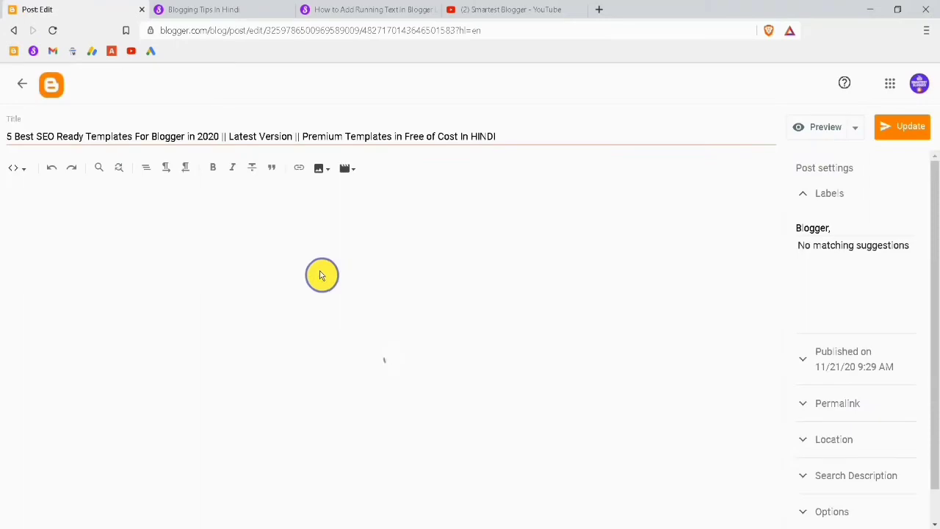
- Switch the templates post editor to HTML view
{"action": "left_click", "coordinate": [17, 172]}
{"action": "left_click", "coordinate": [19, 173]}
{"action": "left_click", "coordinate": [19, 176]}
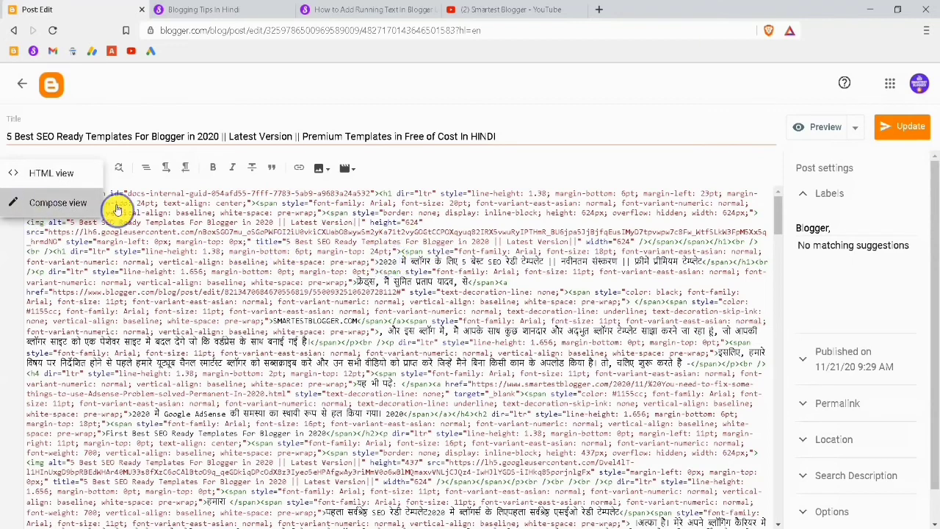
{"action": "left_click", "coordinate": [69, 202]}
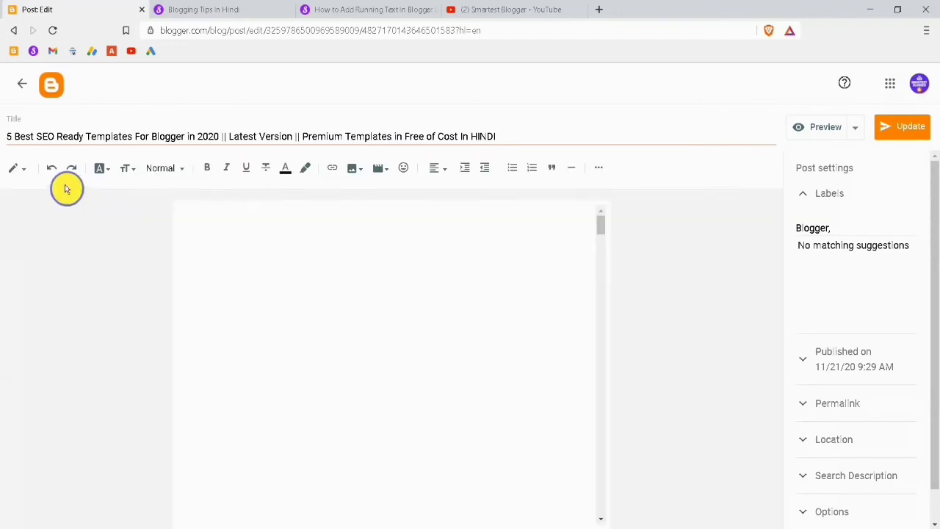
{"action": "scroll", "coordinate": [341, 257], "scroll_direction": "down", "scroll_amount": 10}
{"action": "scroll", "coordinate": [341, 257], "scroll_direction": "up", "scroll_amount": 8}
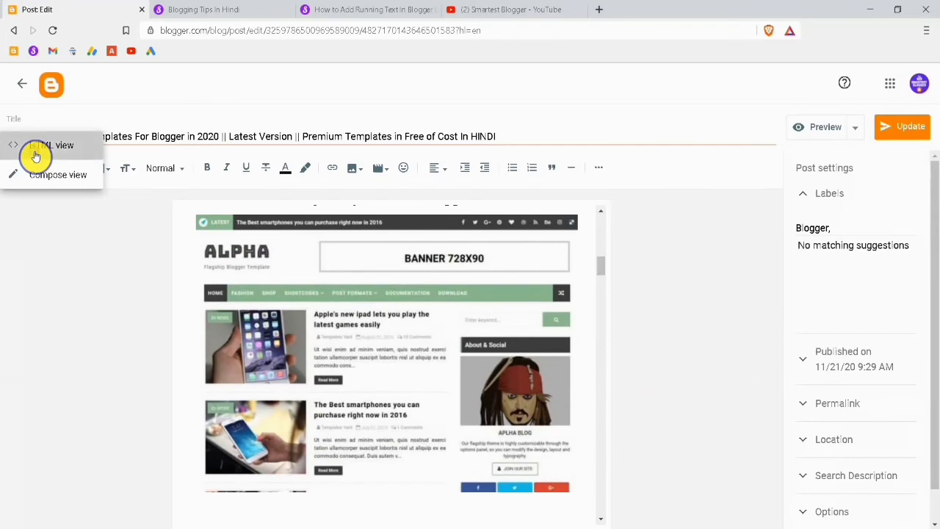
{"action": "left_click", "coordinate": [35, 156]}
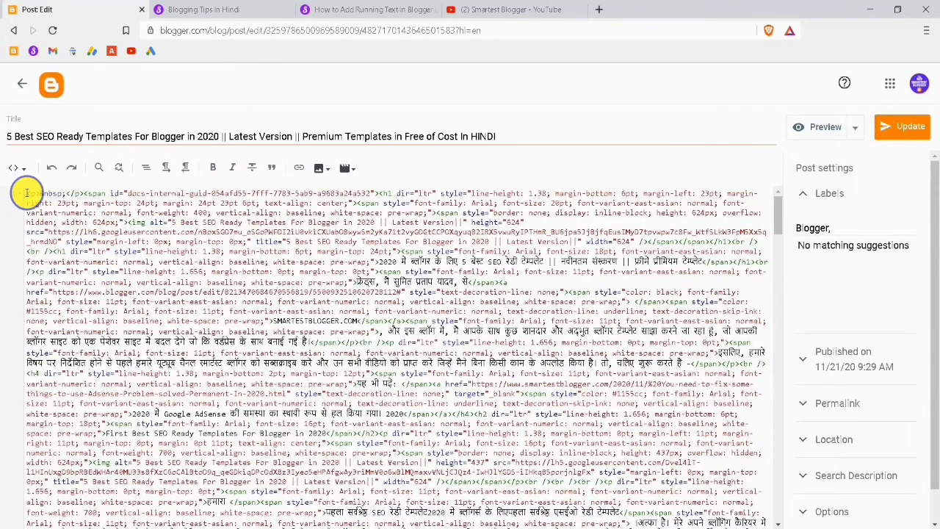
- Paste the marquee code at the top of the post's HTML and update the post
{"action": "scroll", "coordinate": [26, 192], "scroll_direction": "up", "scroll_amount": 1}
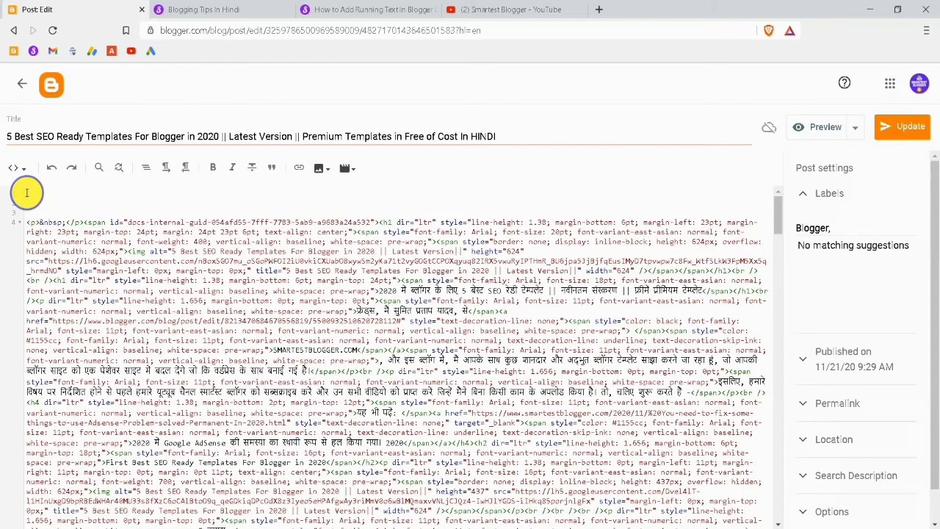
{"action": "right_click", "coordinate": [26, 193]}
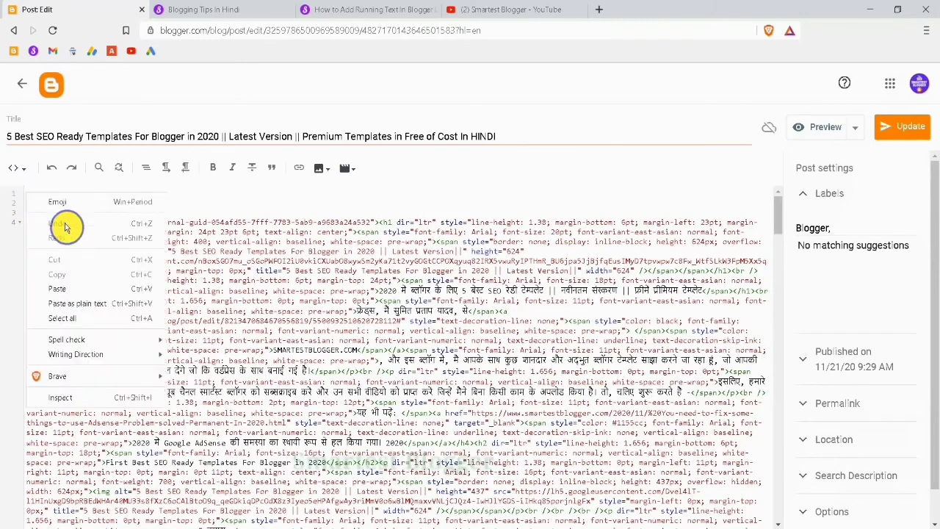
{"action": "left_click", "coordinate": [64, 282]}
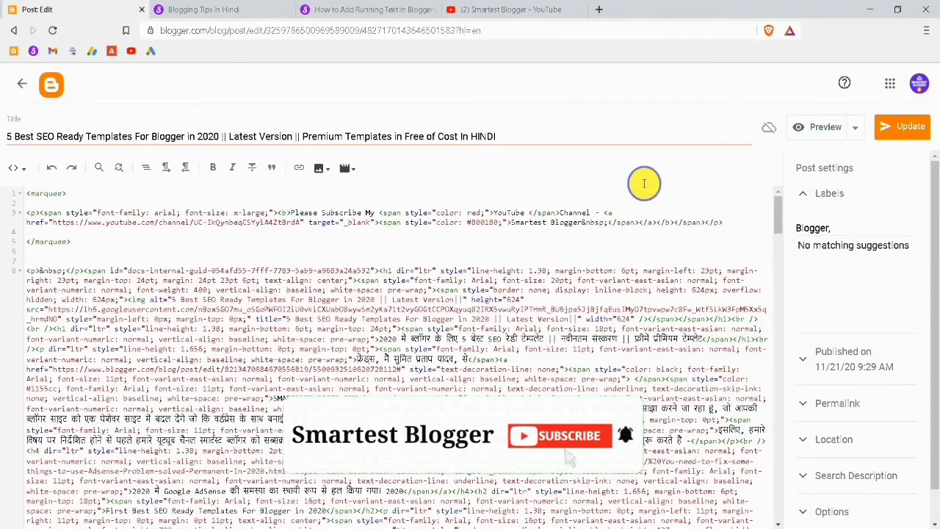
{"action": "left_click", "coordinate": [886, 129]}
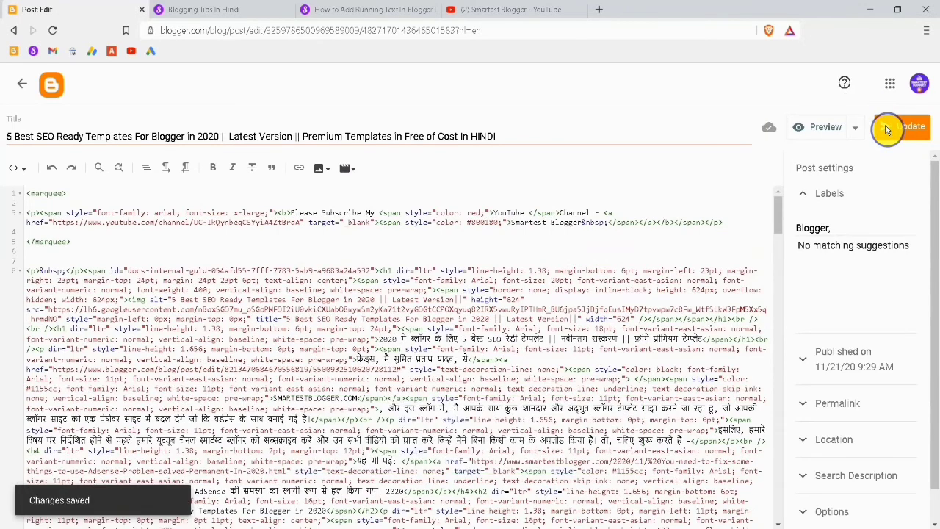
{"action": "left_click", "coordinate": [246, 7]}
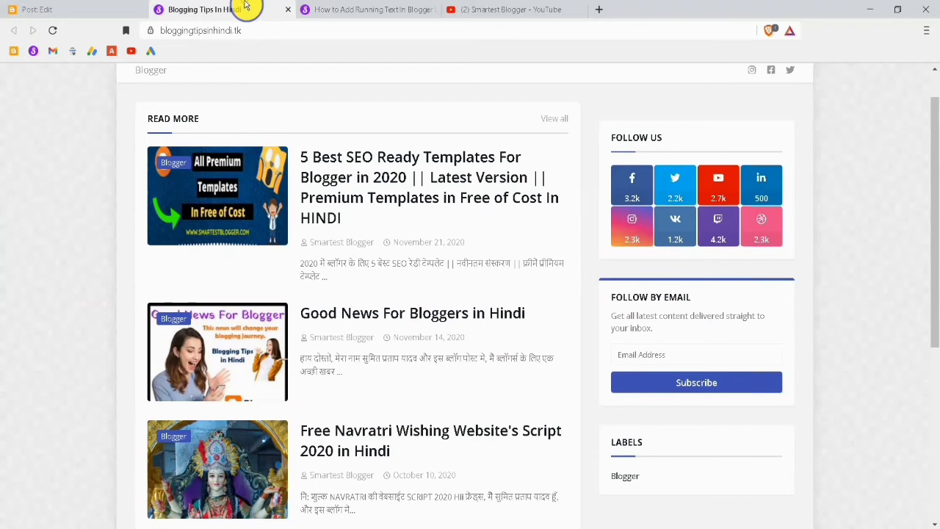
- Open the templates post on the live blog and follow the scrolling Smartest Blogger link
{"action": "left_click", "coordinate": [323, 185]}
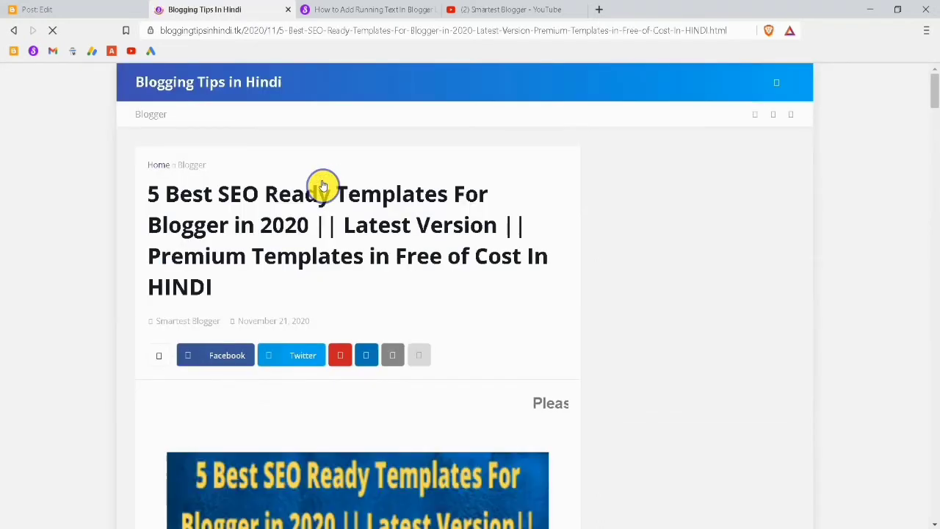
{"action": "scroll", "coordinate": [89, 328], "scroll_direction": "down", "scroll_amount": 2}
{"action": "scroll", "coordinate": [89, 328], "scroll_direction": "down", "scroll_amount": 1}
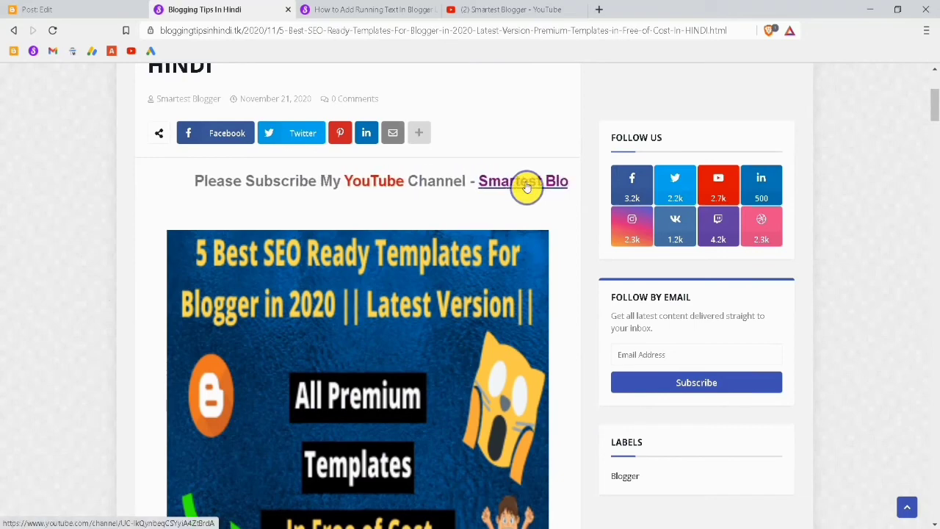
{"action": "left_click", "coordinate": [528, 185]}
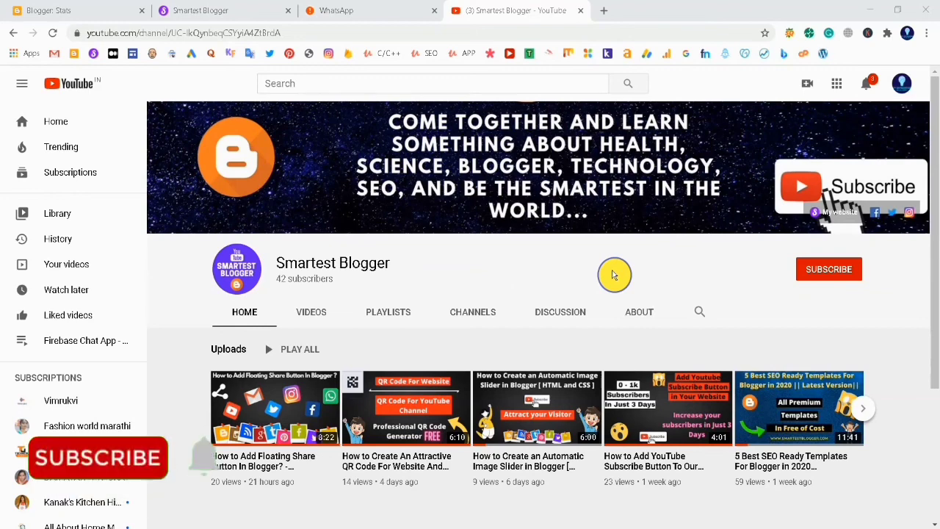
- Subscribe to the Smartest Blogger channel and show its bell notification options
{"action": "left_click", "coordinate": [819, 272]}
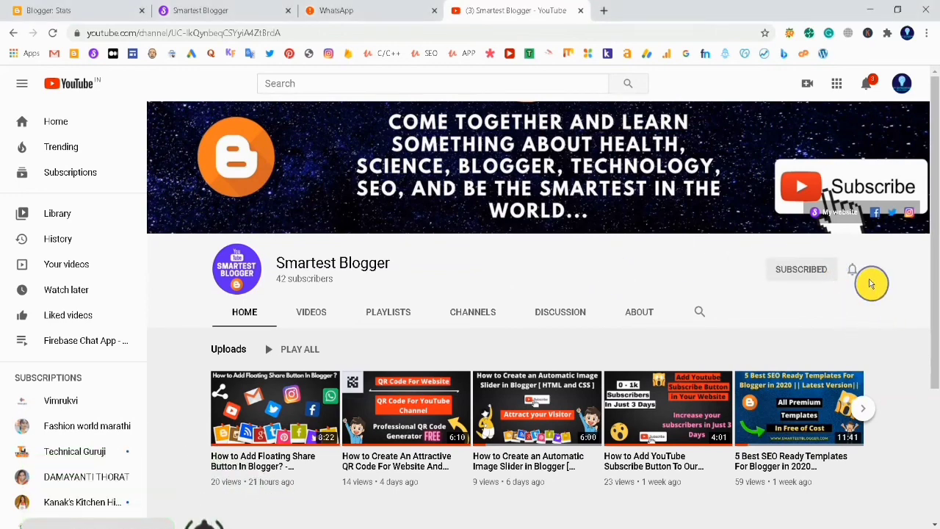
{"action": "left_click", "coordinate": [853, 267]}
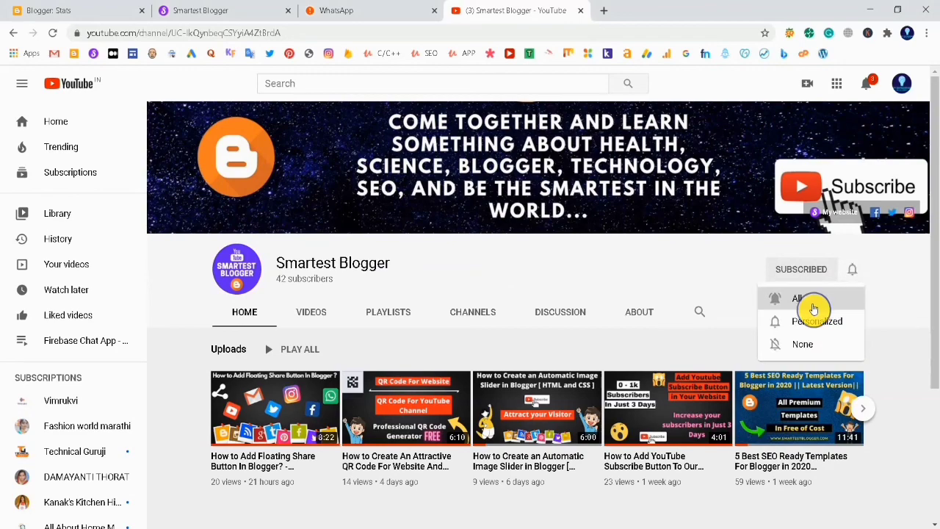